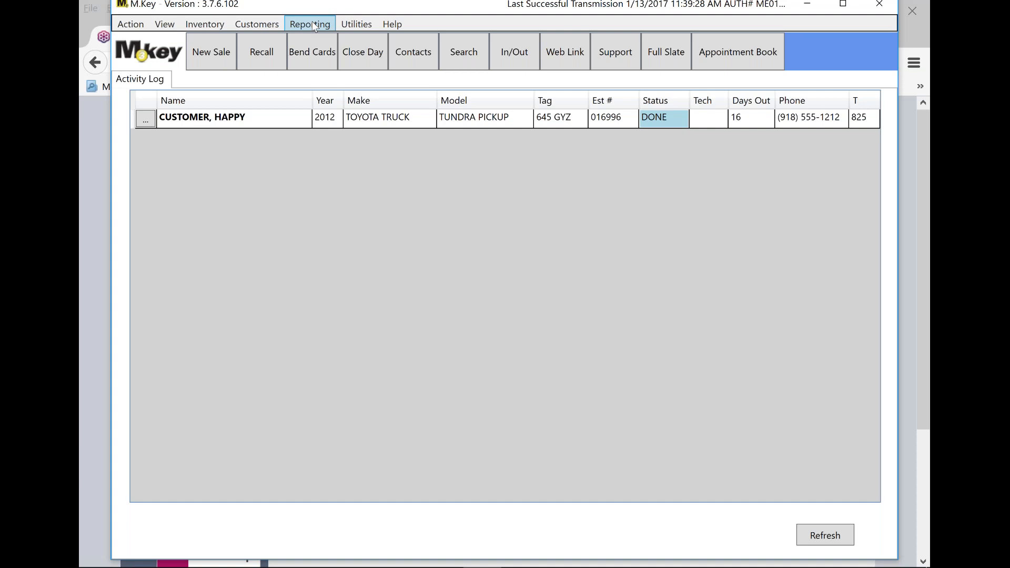
- Run the daily Sales Summary report for 7/1/2015
click(313, 25)
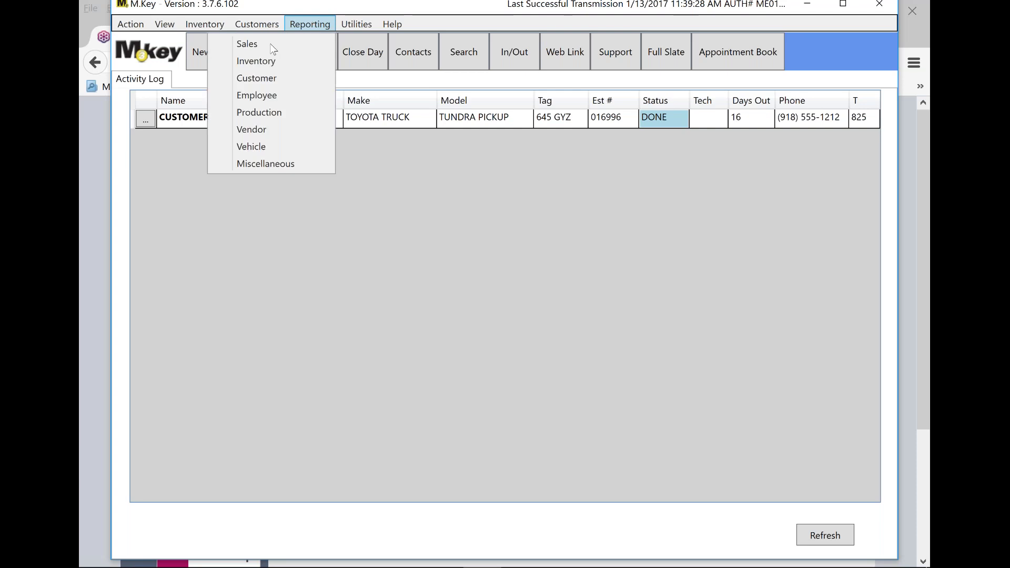
click(244, 42)
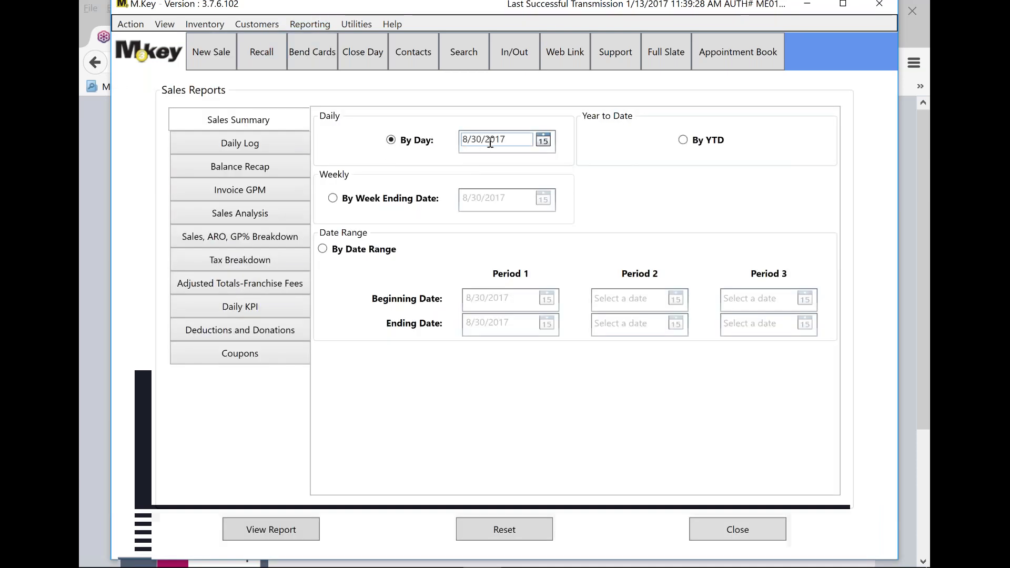
click(544, 140)
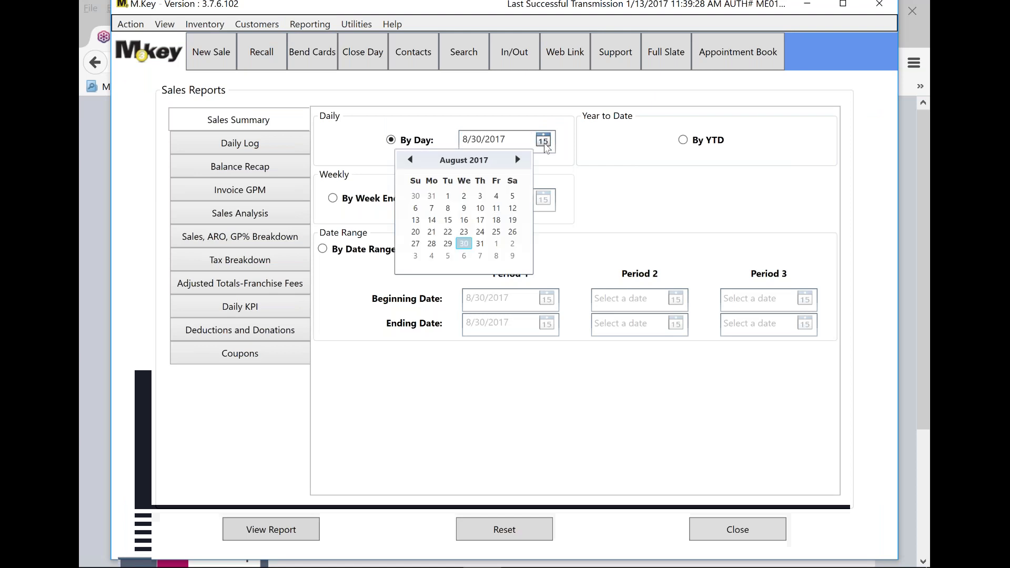
click(411, 161)
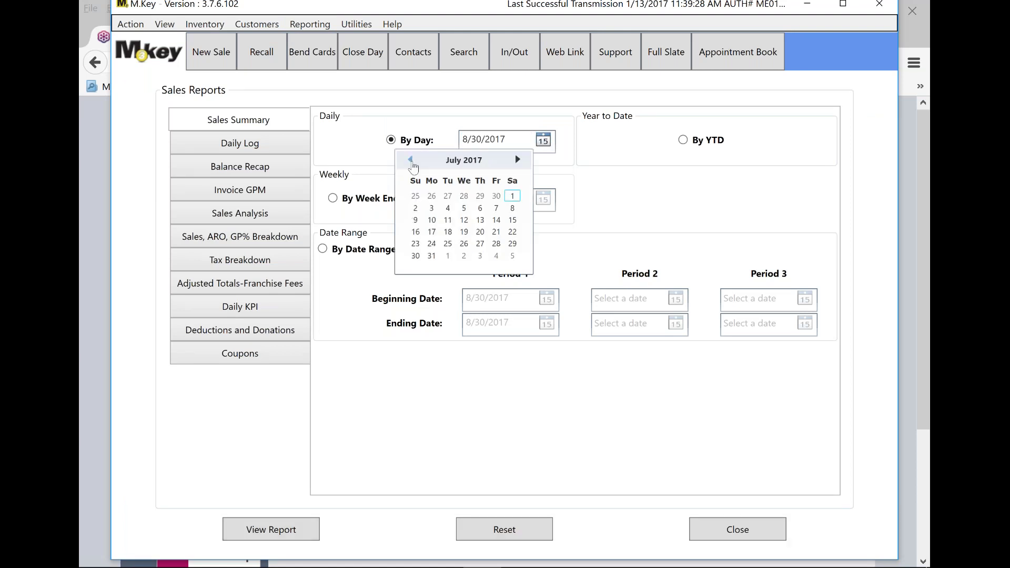
click(513, 196)
drag(503, 138, 496, 139)
text(5)
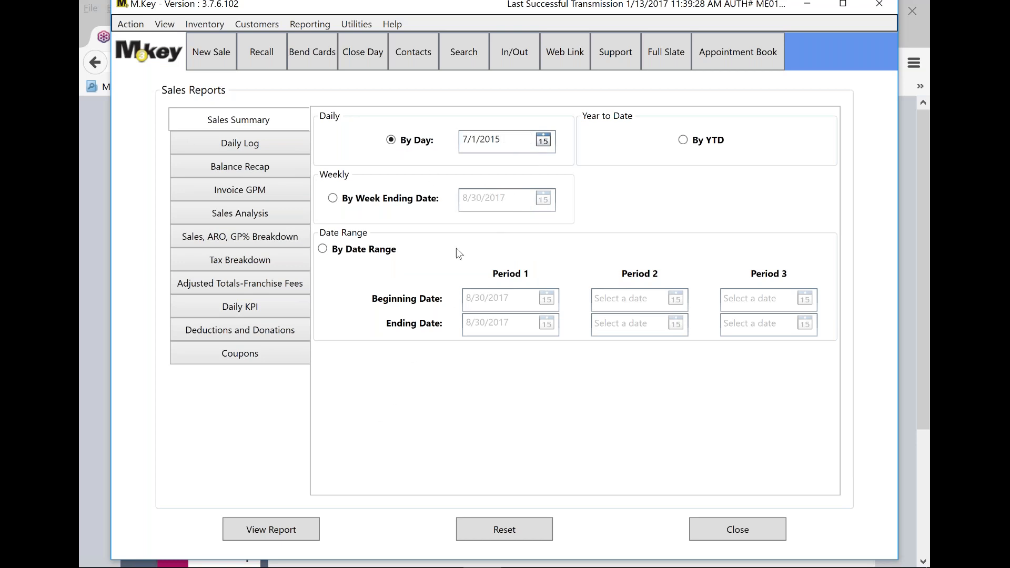
click(289, 539)
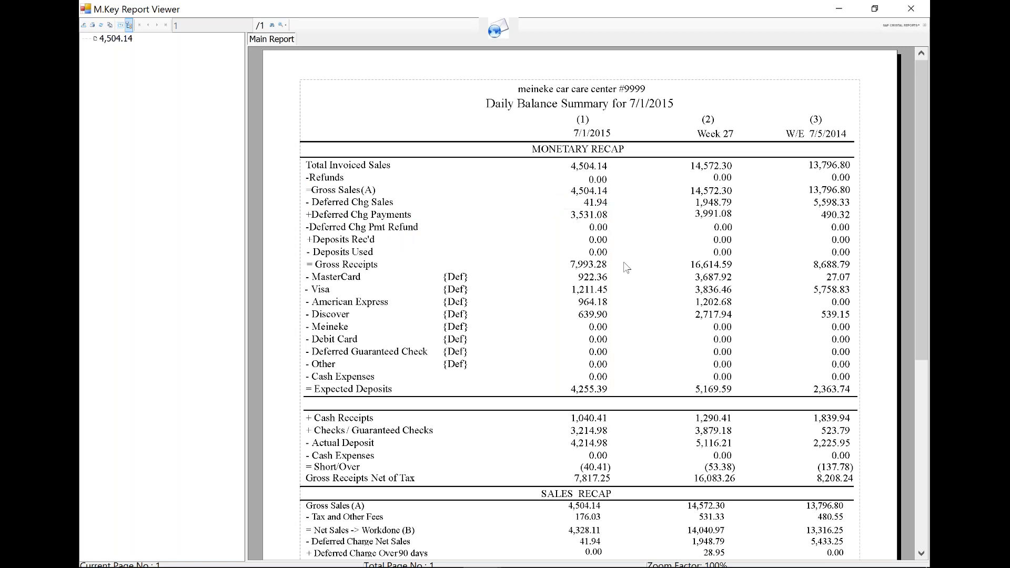
- Examine the Sales Recap and Business Recap figures, including deductions, adjusted net sales and total discounts, and close the report
scroll(625, 268, down, 2)
scroll(626, 272, down, 3)
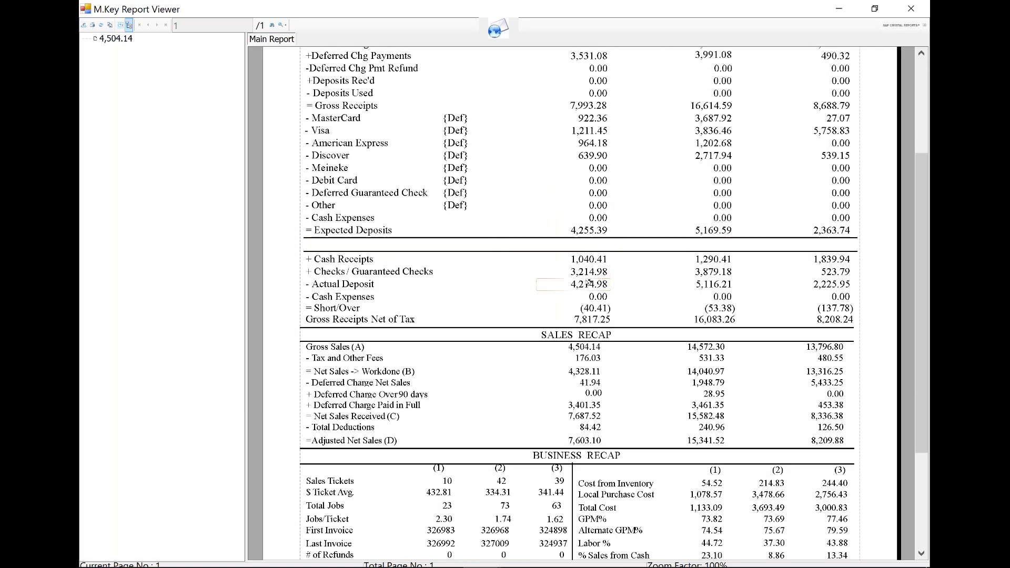
scroll(594, 360, down, 1)
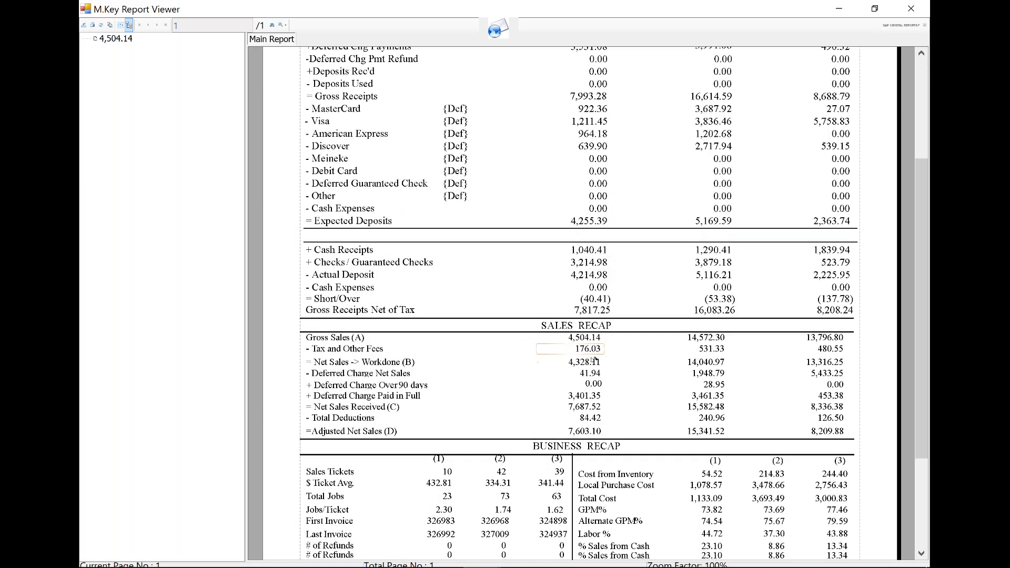
scroll(594, 360, down, 3)
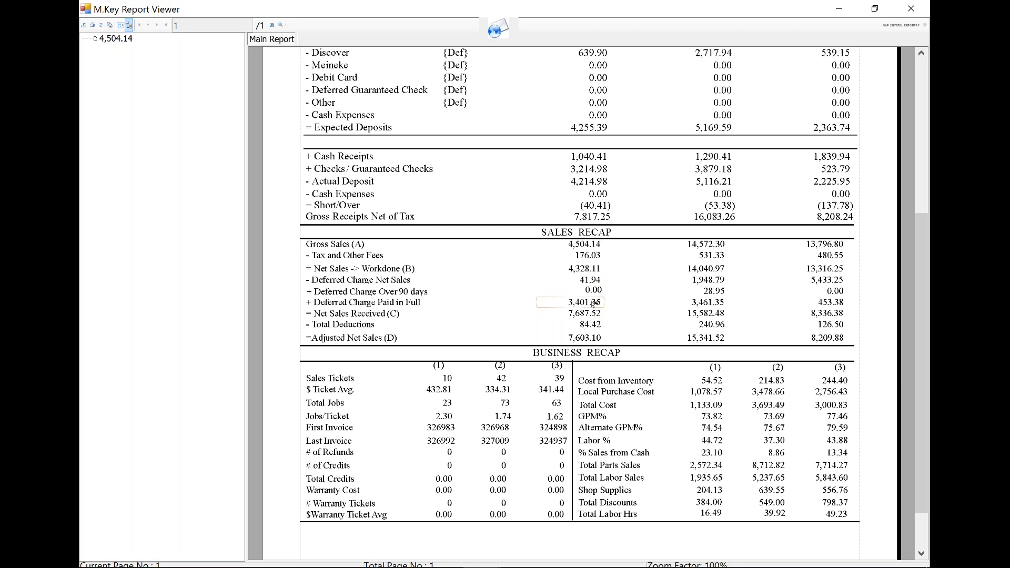
click(599, 328)
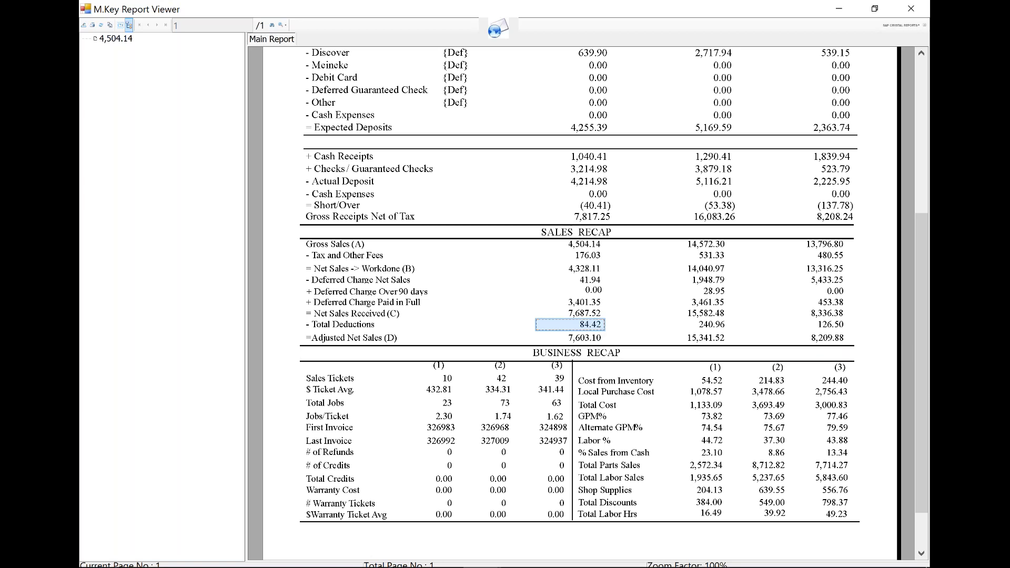
click(593, 339)
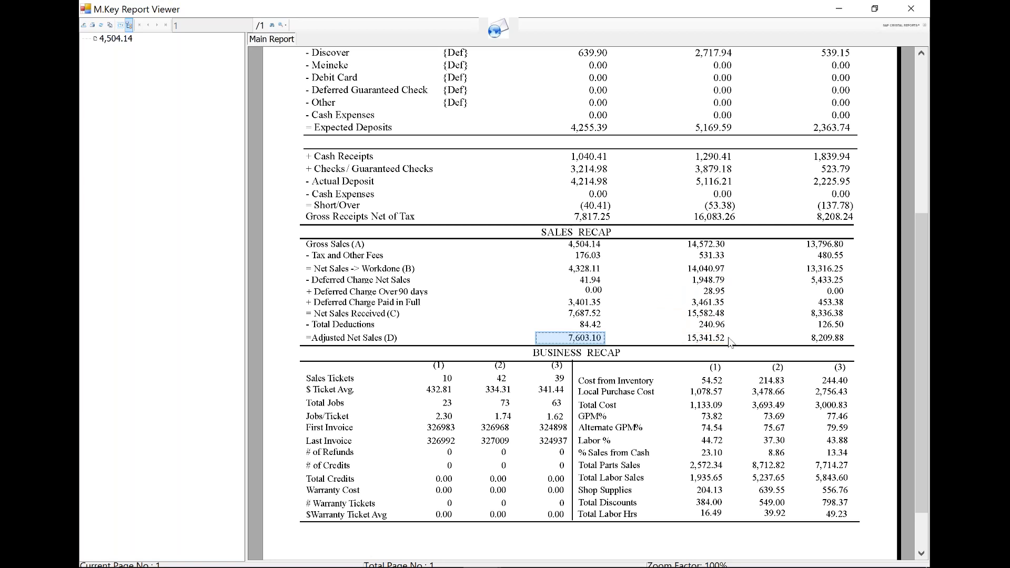
click(717, 341)
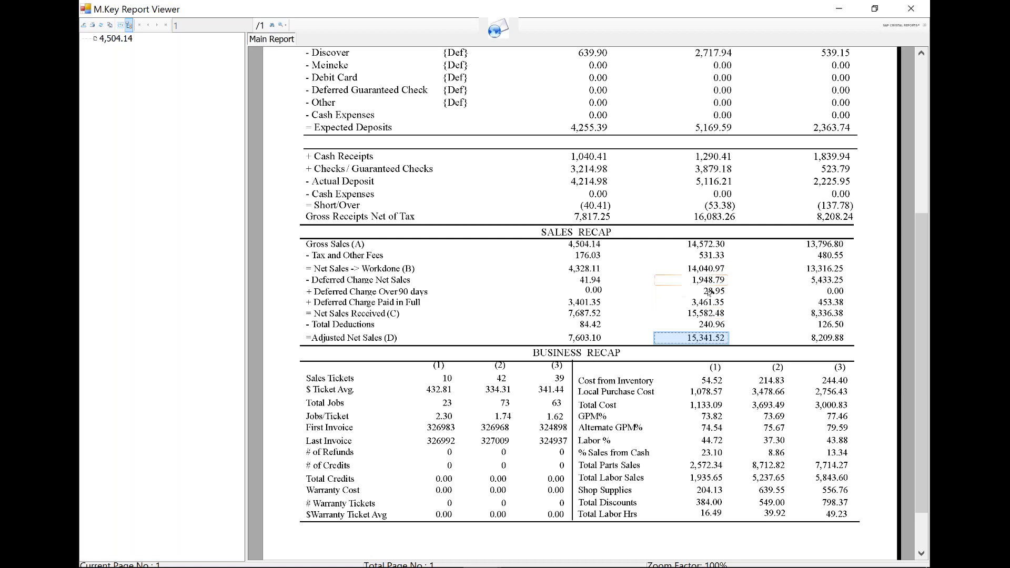
click(709, 314)
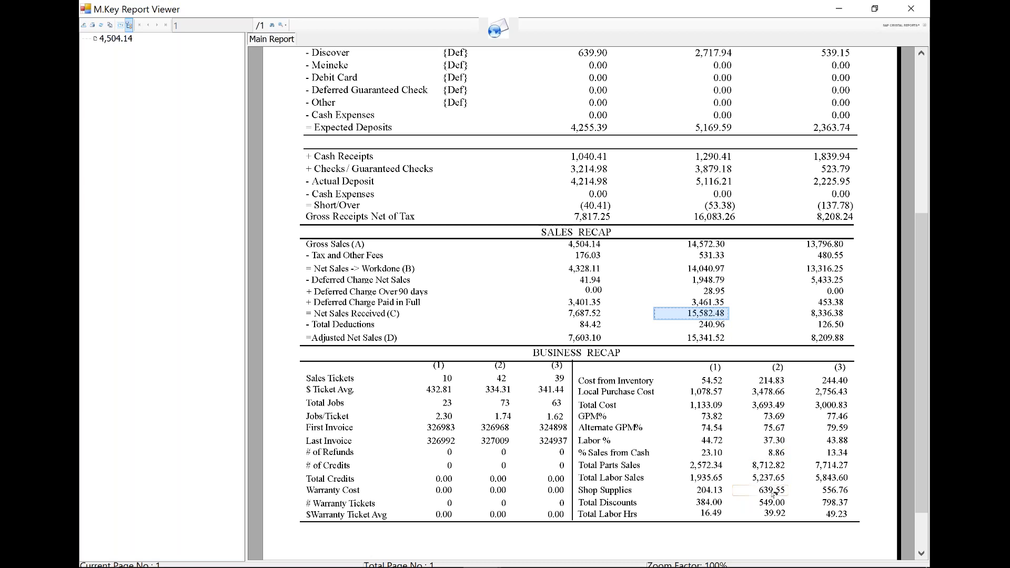
click(707, 269)
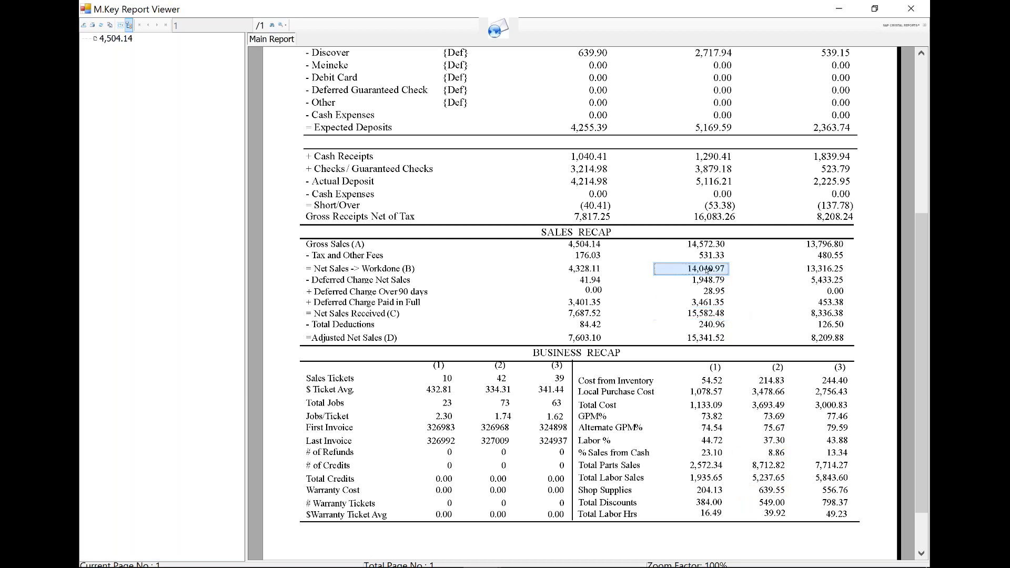
click(771, 503)
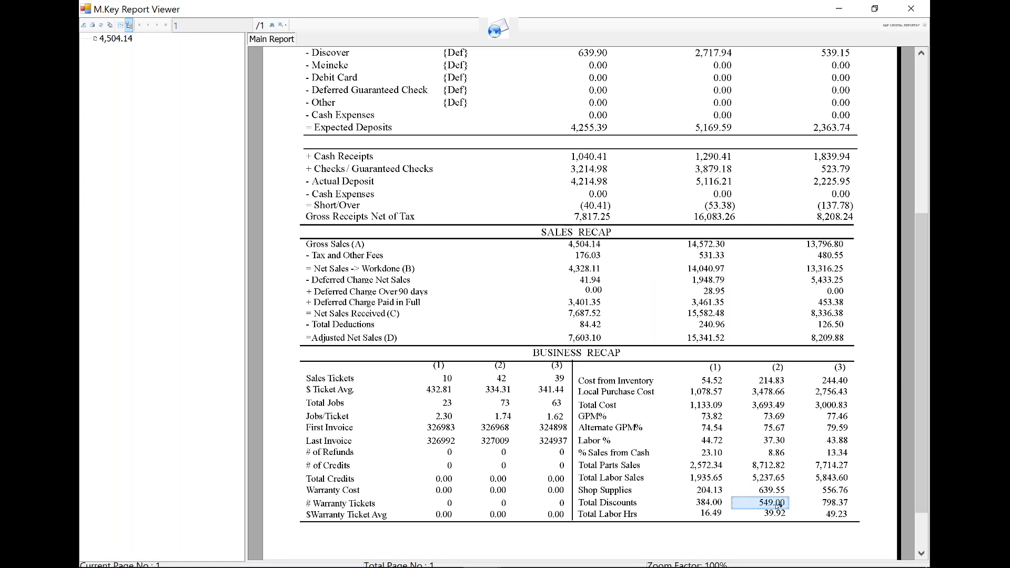
mouse_move(95, 549)
click(912, 10)
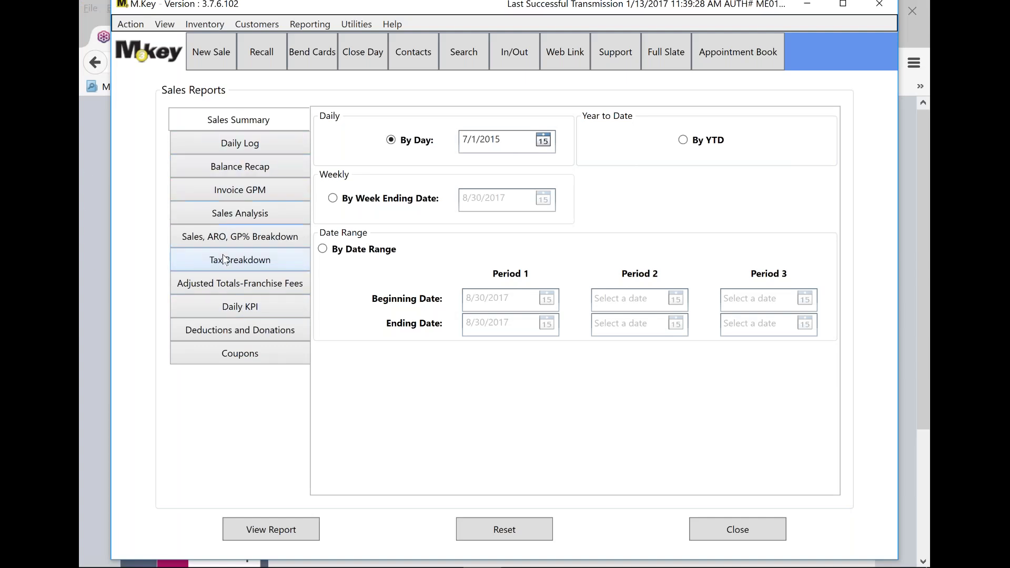
- Select the Daily KPI sales report and set its start and end dates to 7/1/2017
click(238, 308)
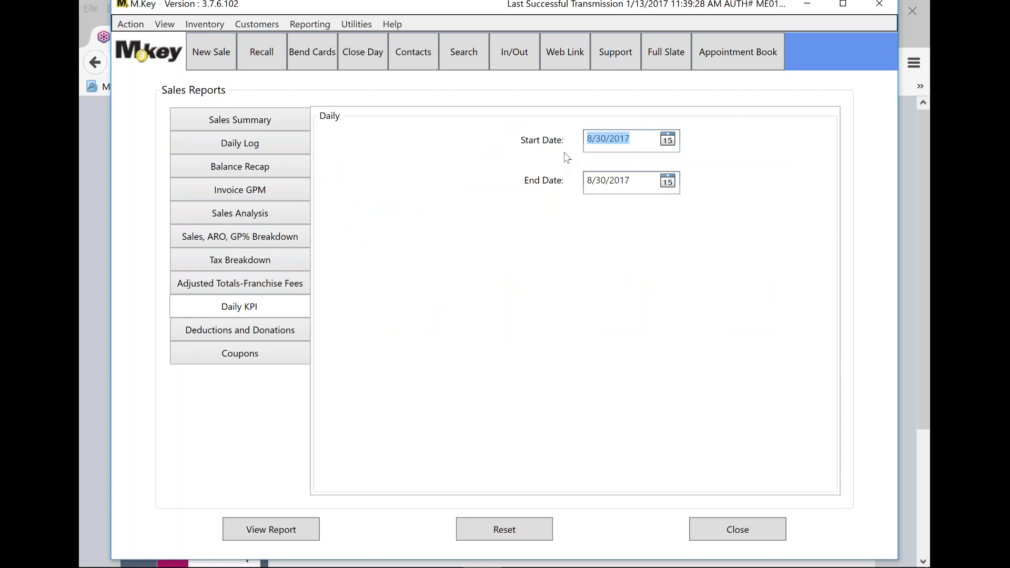
click(667, 143)
click(534, 158)
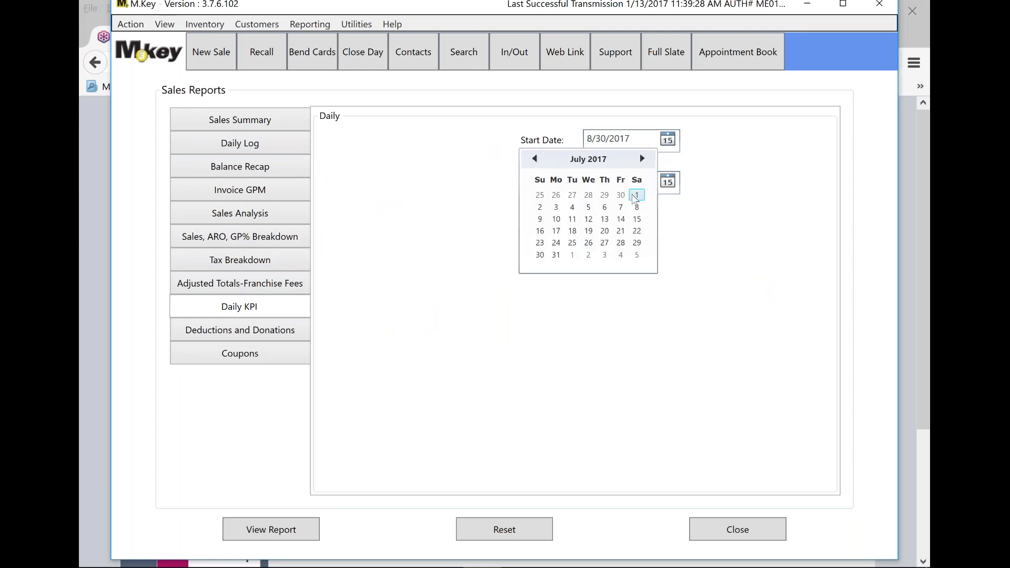
click(636, 195)
click(667, 182)
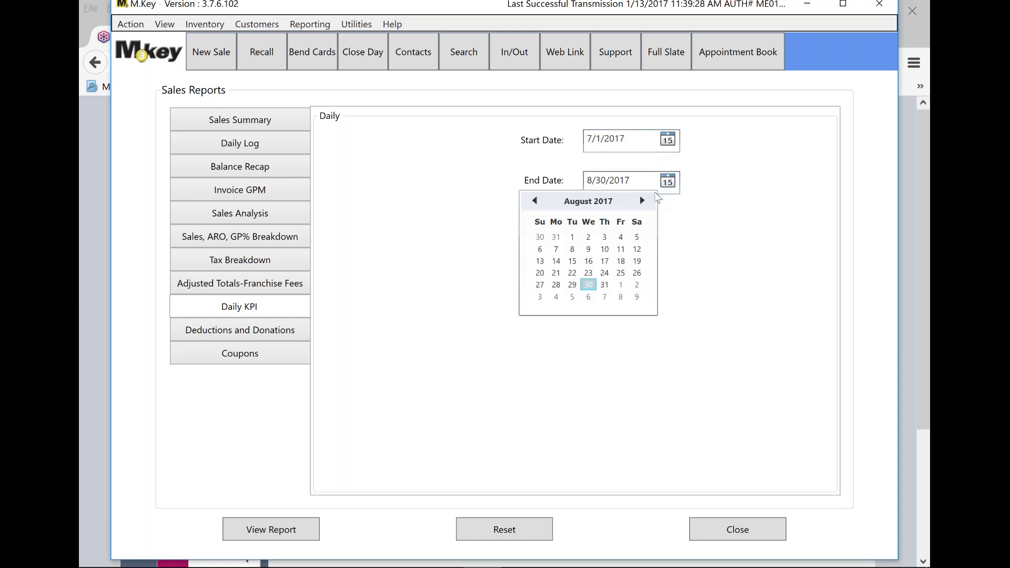
click(532, 201)
click(635, 237)
- Change the year of the Daily KPI start and end dates to 2011
click(626, 138)
drag(626, 138, 621, 139)
text(1)
click(633, 180)
drag(626, 179, 622, 184)
text(1)
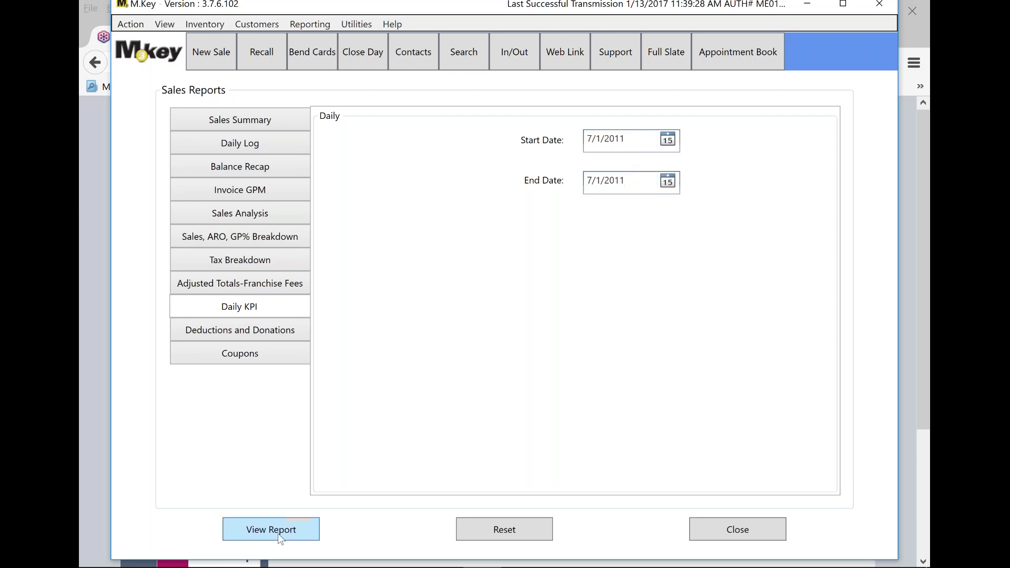
- Run the Daily KPI report with start and end dates of 7/1/2015, review it and close it
click(633, 139)
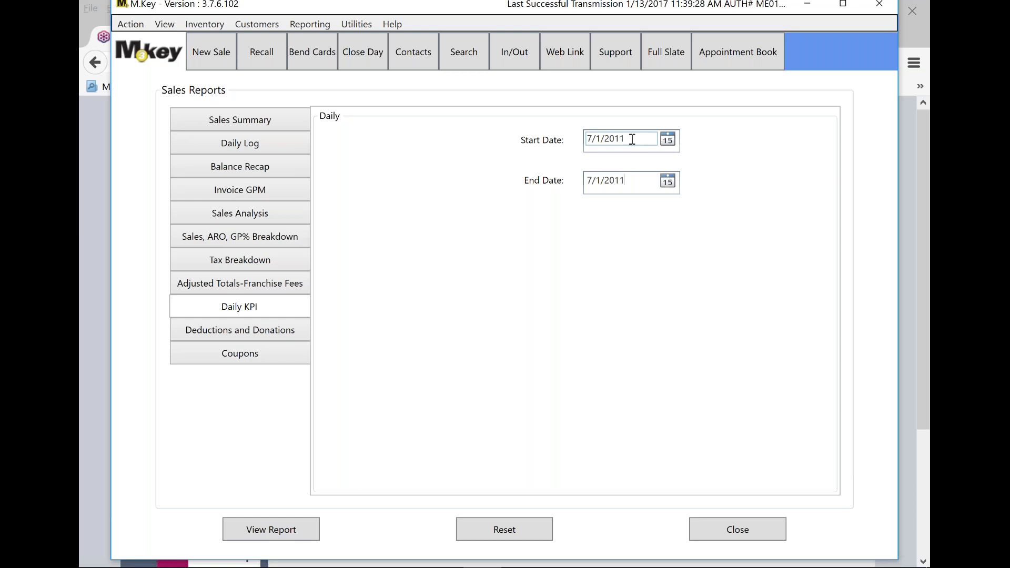
drag(624, 138, 619, 140)
text(5)
drag(624, 180, 620, 181)
text(5)
click(295, 528)
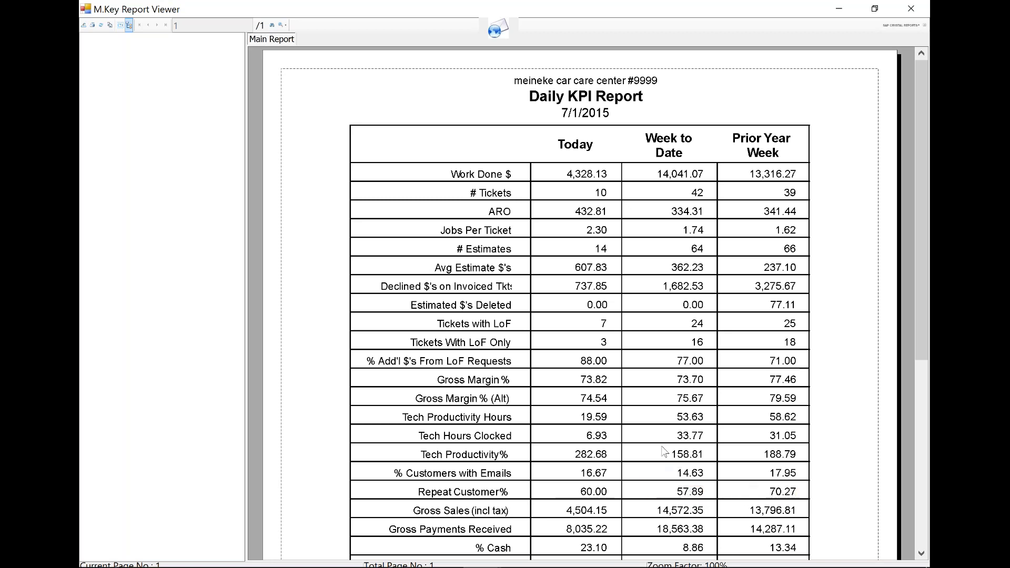
click(913, 11)
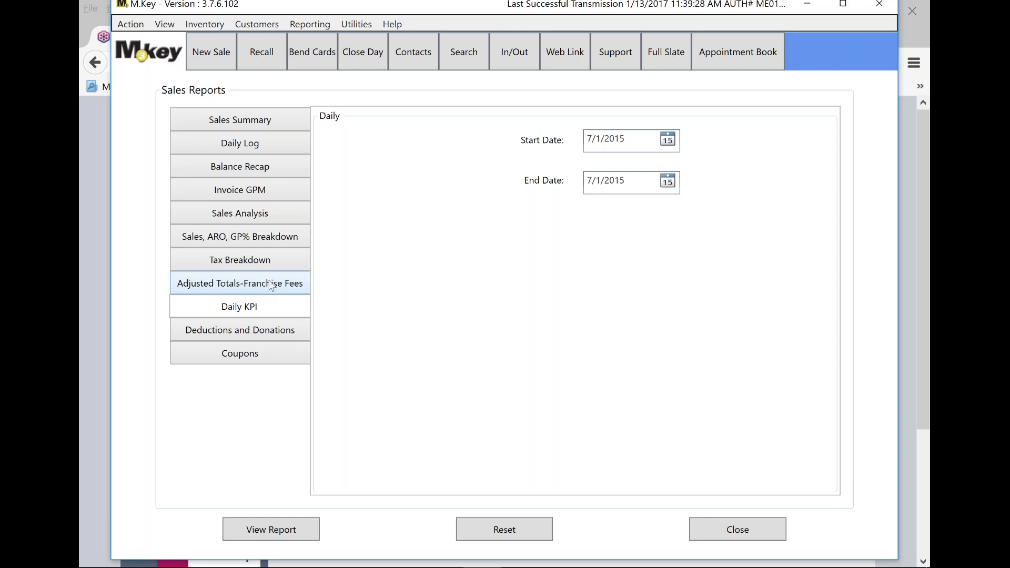
- Open the Sales and Profit employee report and change the year of its start and end dates to 2015
click(314, 25)
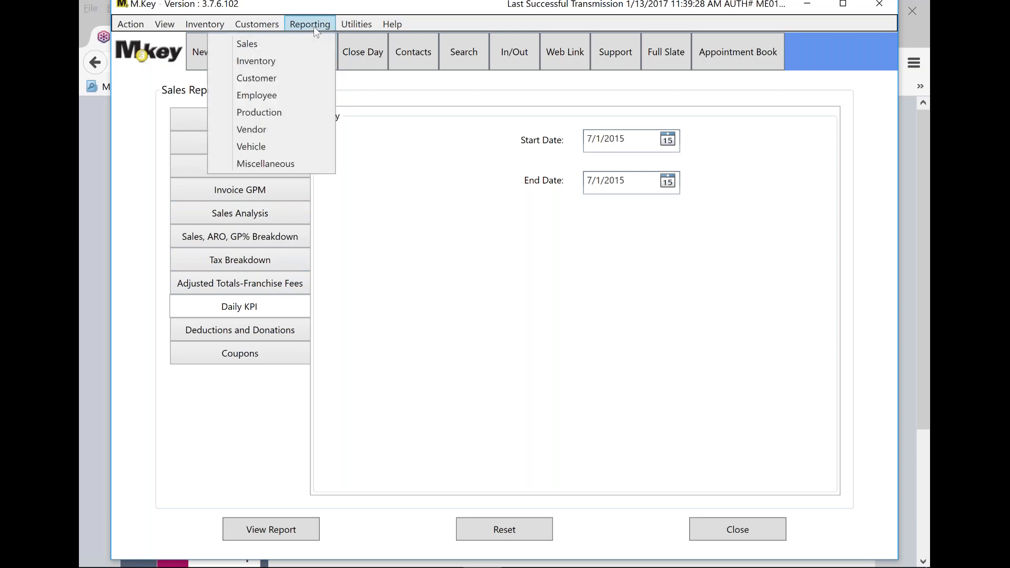
click(268, 95)
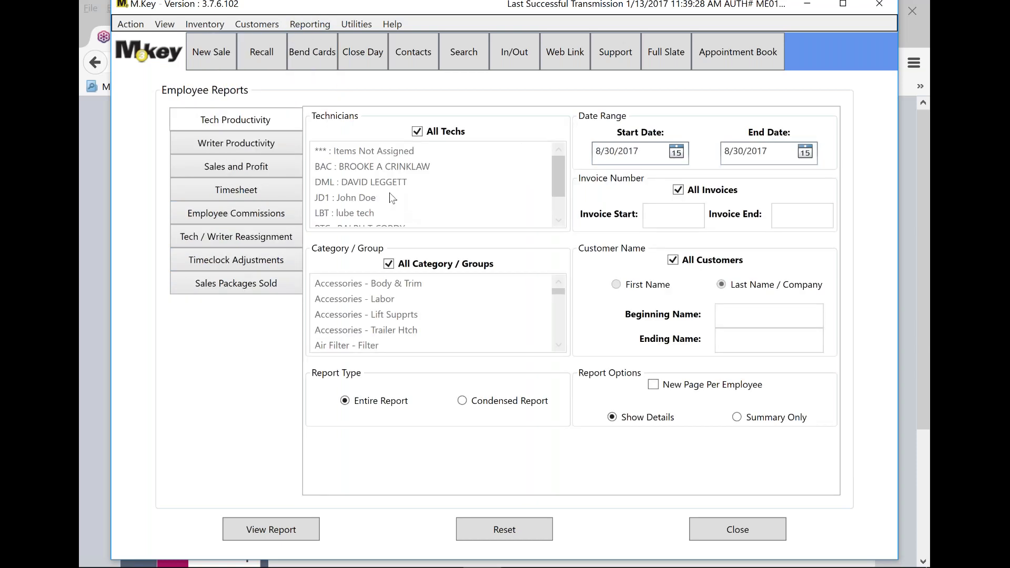
click(267, 168)
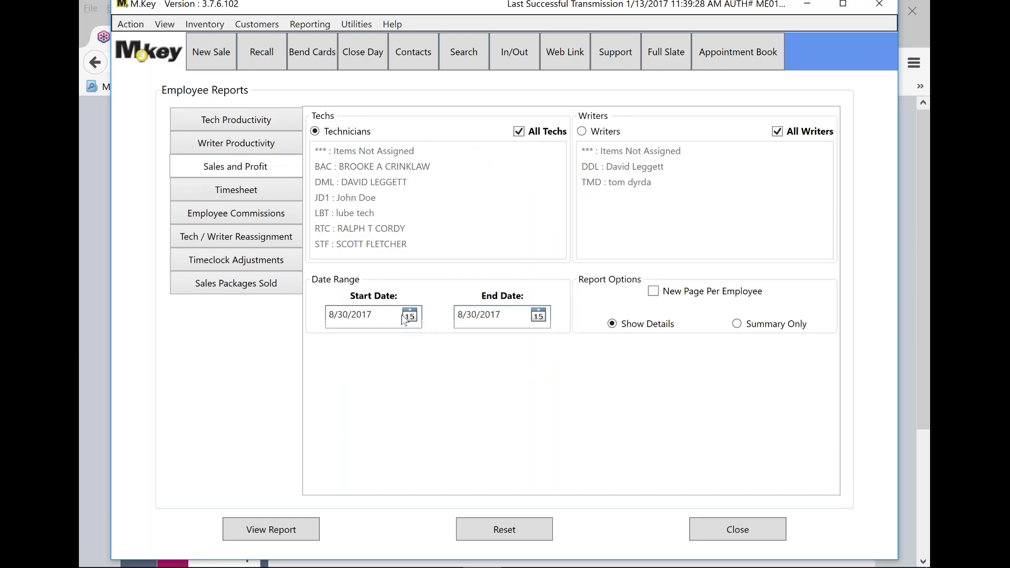
drag(375, 314, 368, 314)
text(5)
drag(507, 314, 500, 314)
text(5)
- Set the date range to 7/1/2015 through 7/8/2015 and view the Sales and Profit report for all technicians
click(410, 314)
click(277, 336)
click(330, 371)
click(533, 317)
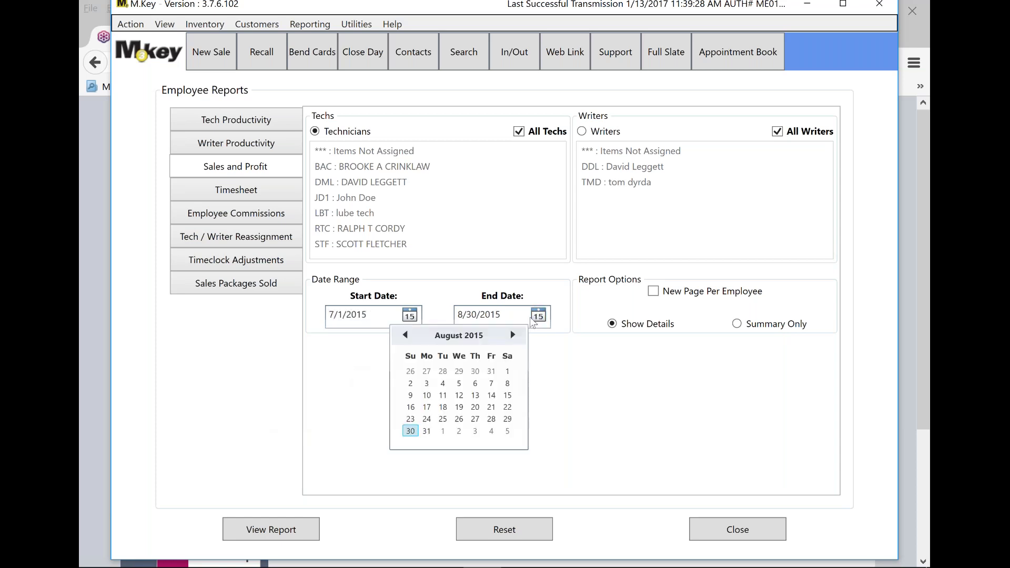
click(407, 336)
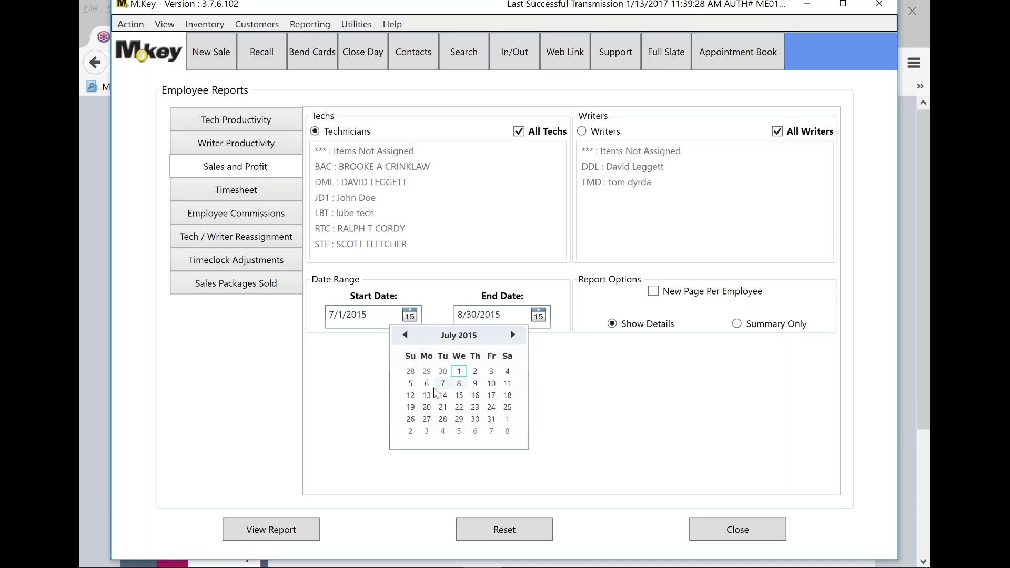
click(459, 383)
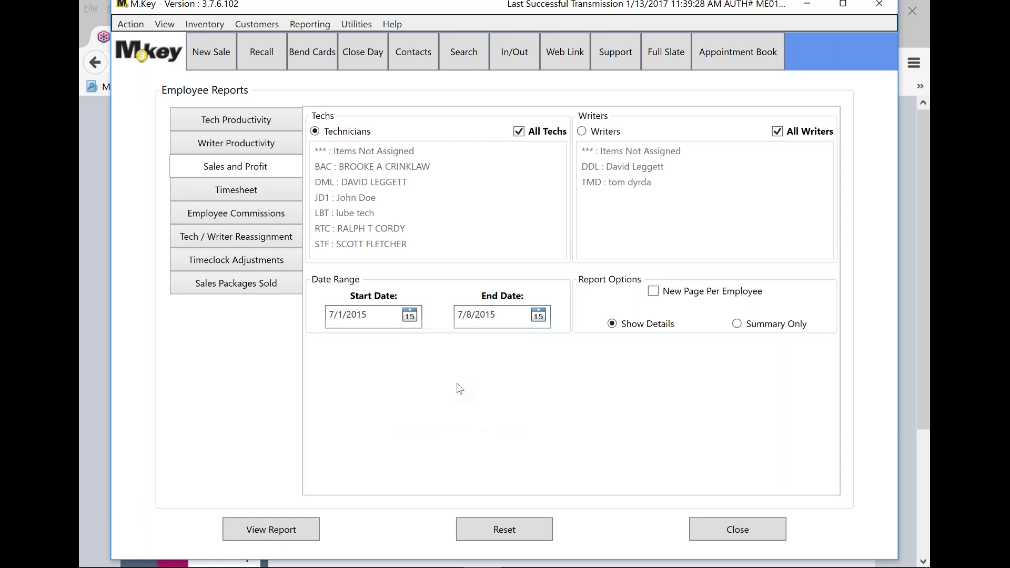
click(298, 529)
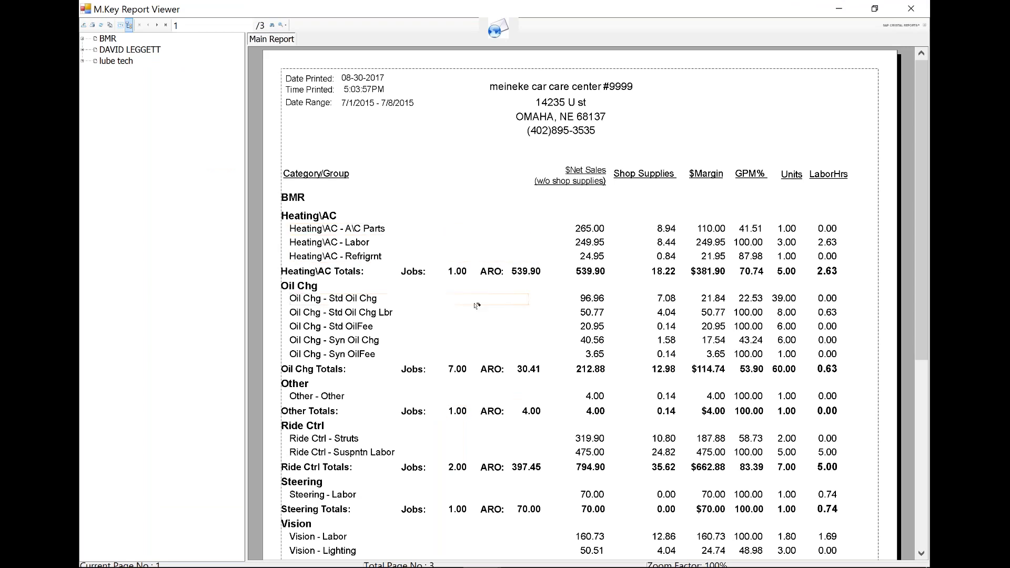
- Examine the first technician's category sales, margin, GPM% and labor hours, along with the overall totals row
scroll(476, 305, down, 3)
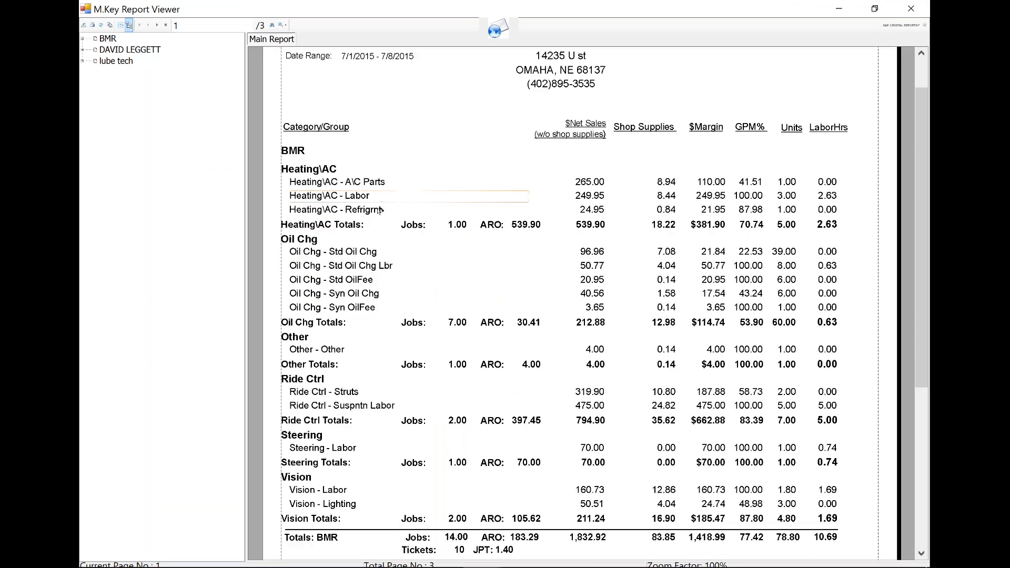
scroll(360, 337, down, 3)
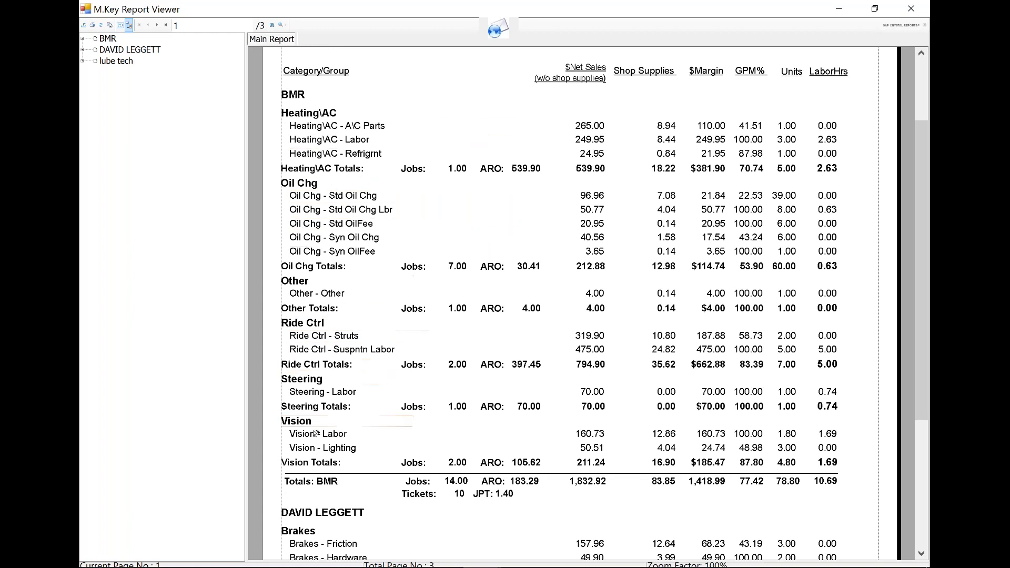
scroll(361, 395, down, 4)
scroll(388, 387, down, 3)
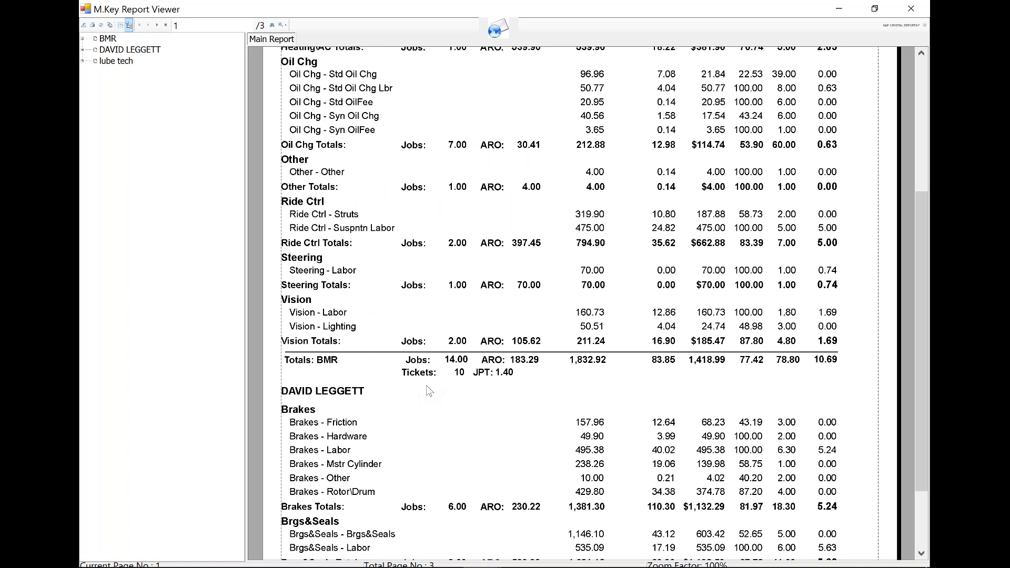
scroll(446, 378, down, 1)
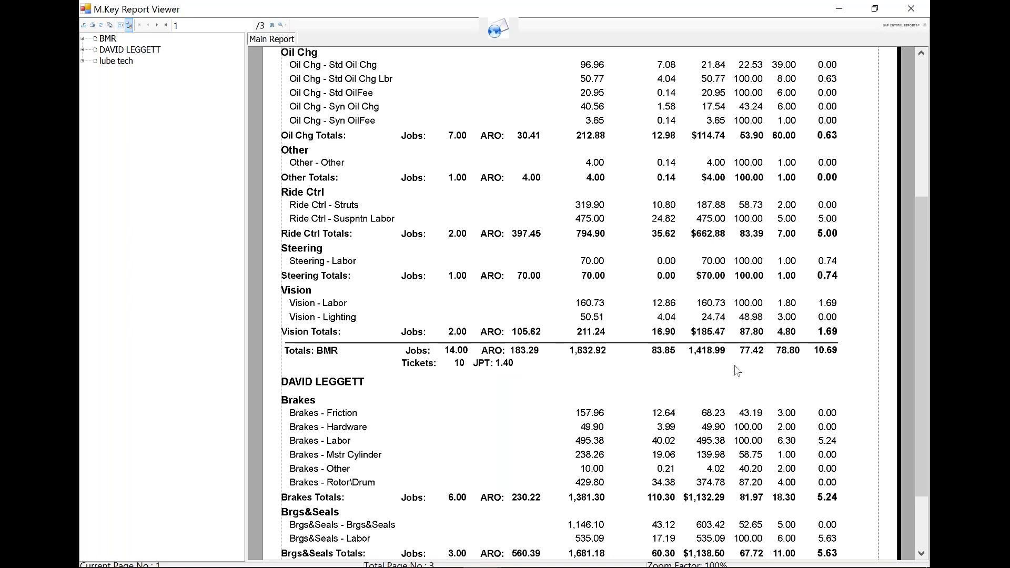
scroll(708, 352, up, 3)
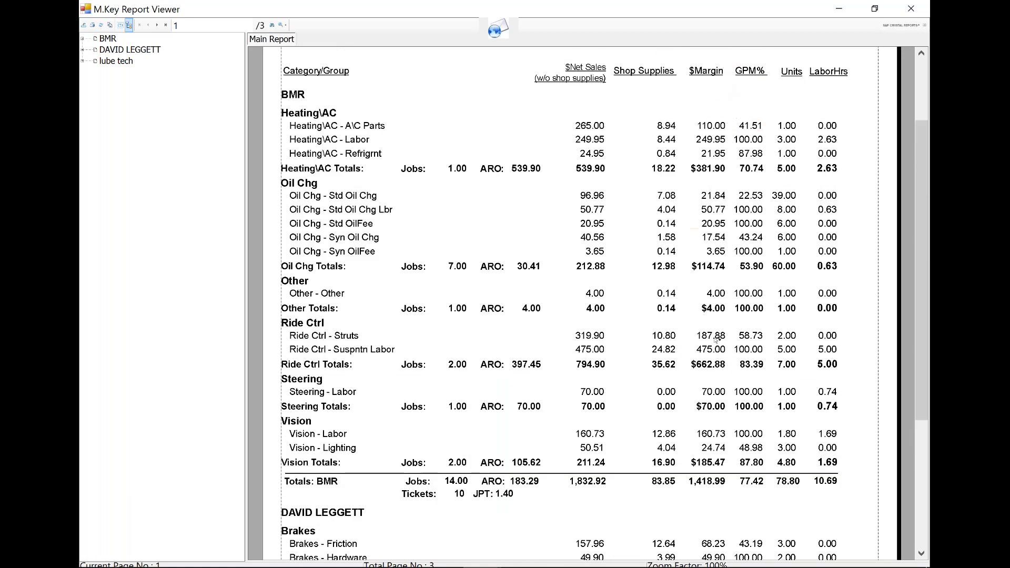
- Read through the remaining category breakdowns of the Sales and Profit report, continuing to page 3
scroll(710, 476, down, 1)
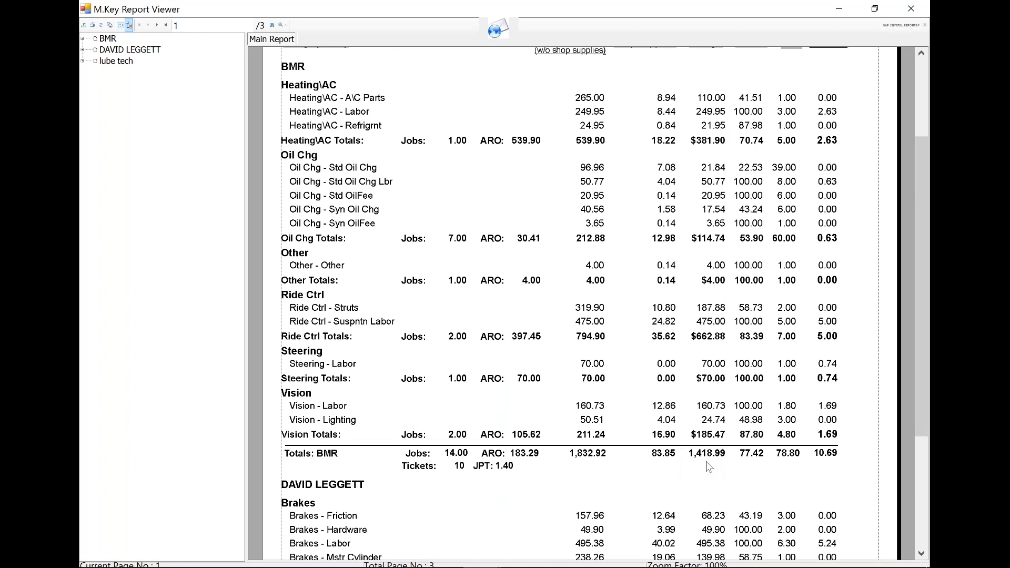
scroll(708, 467, down, 1)
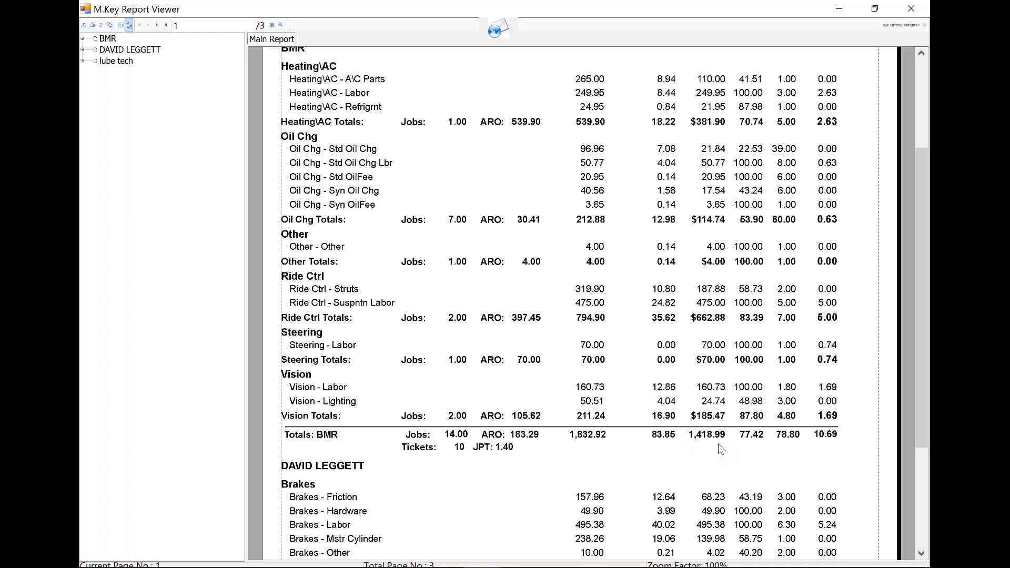
scroll(719, 445, down, 5)
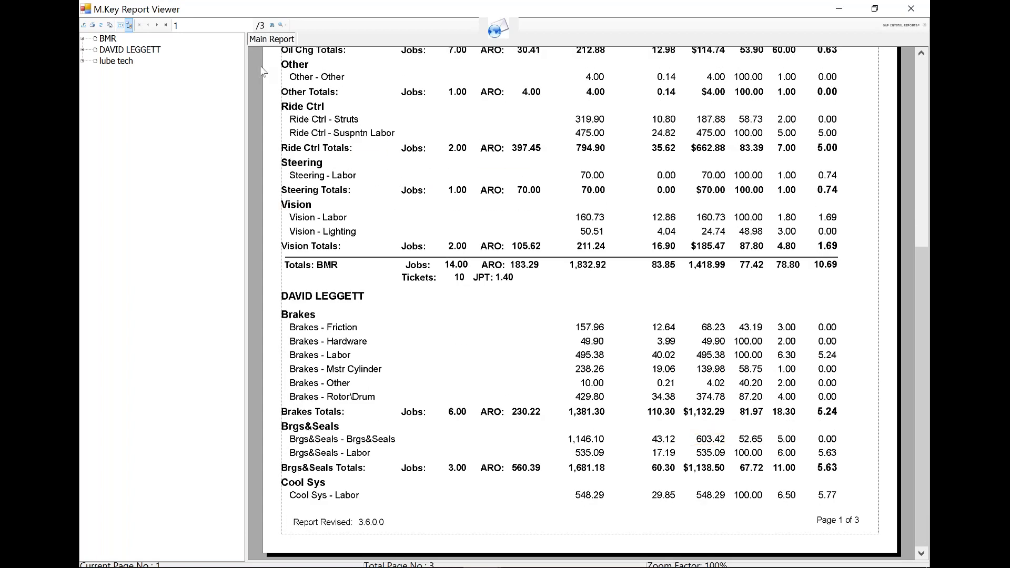
click(158, 26)
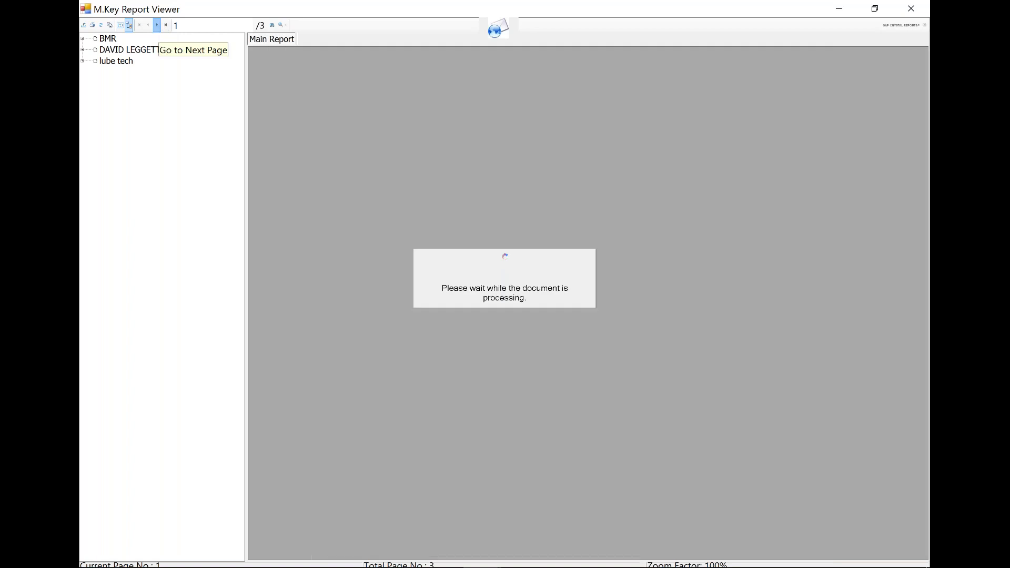
scroll(645, 318, down, 10)
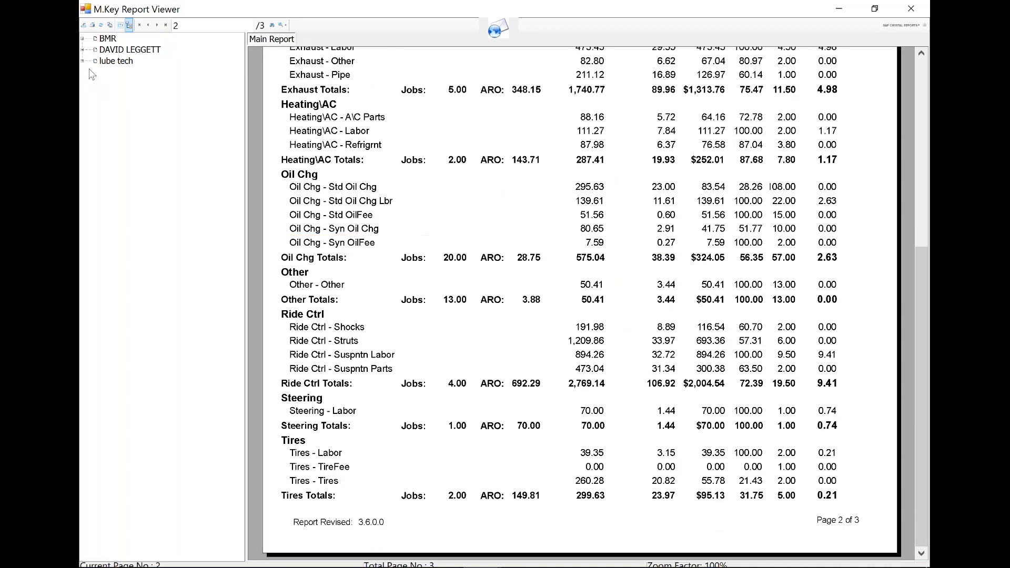
click(157, 26)
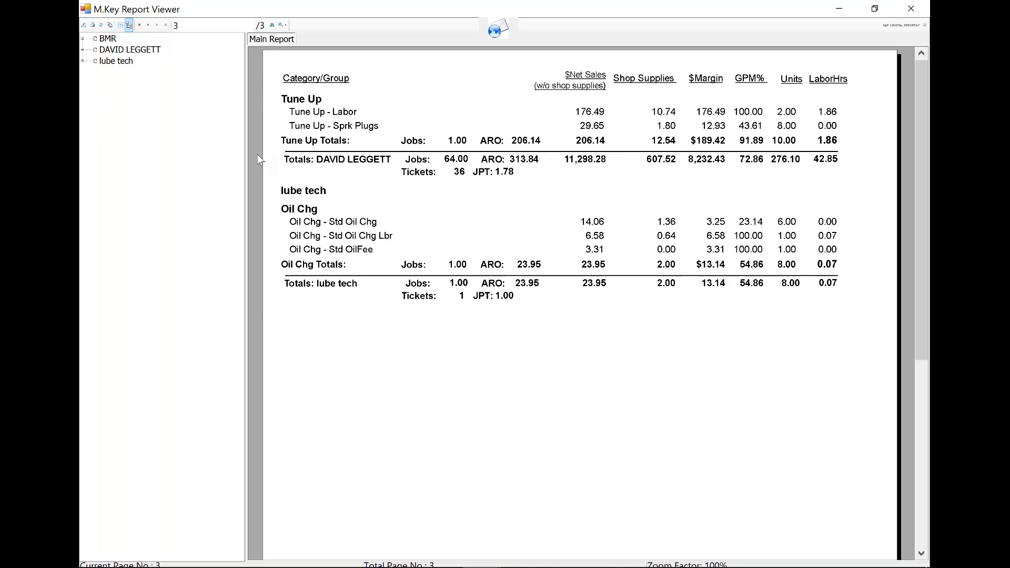
- Examine the second technician's overall net sales, tickets, jobs per ticket and margin on the last page, and close the report
click(594, 159)
click(575, 159)
click(459, 171)
click(509, 172)
click(707, 161)
click(910, 11)
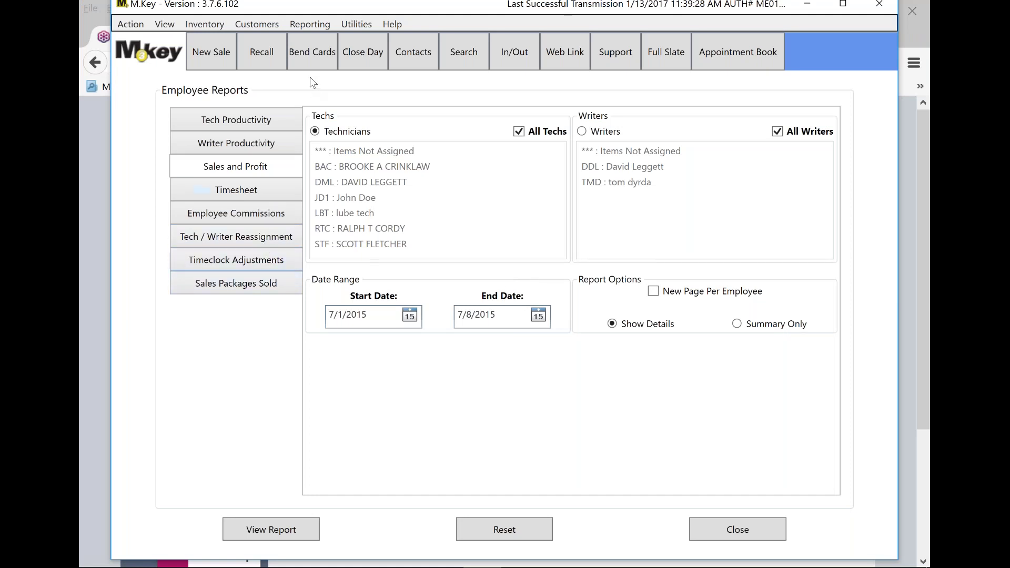
- Open the Day Of The Week Ranking production report and change the year of its beginning and ending dates to 2015
click(319, 24)
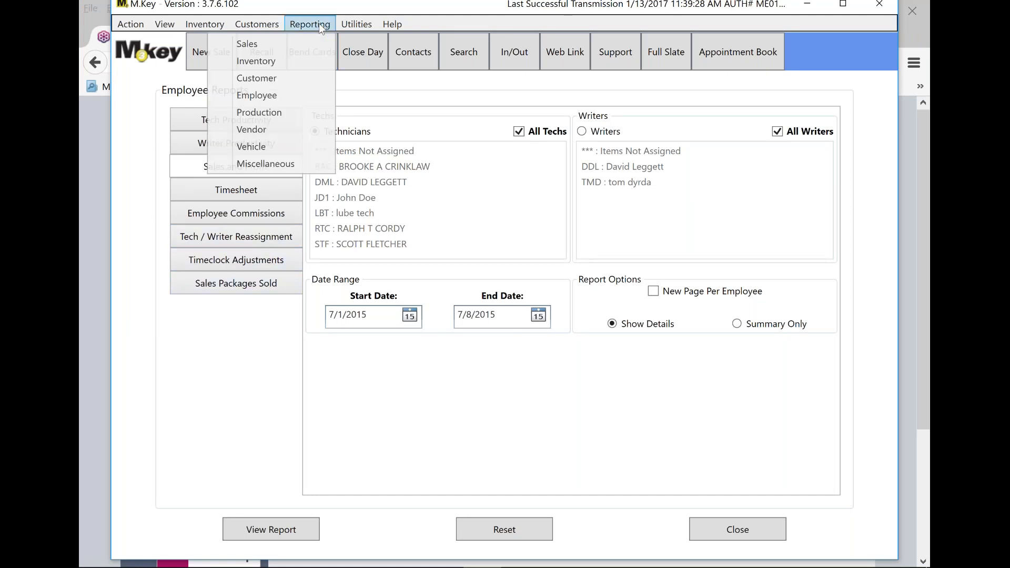
click(257, 115)
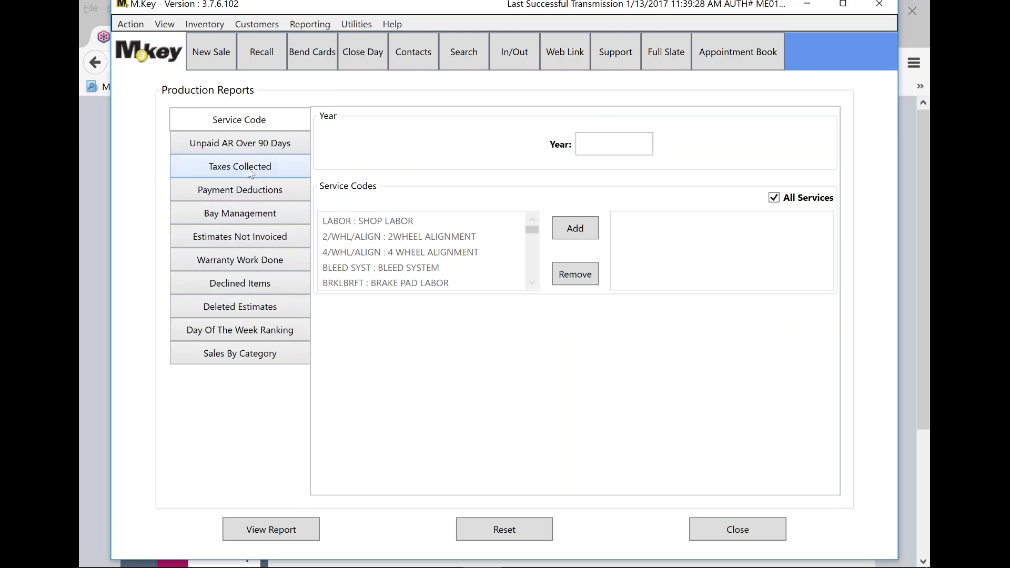
click(264, 337)
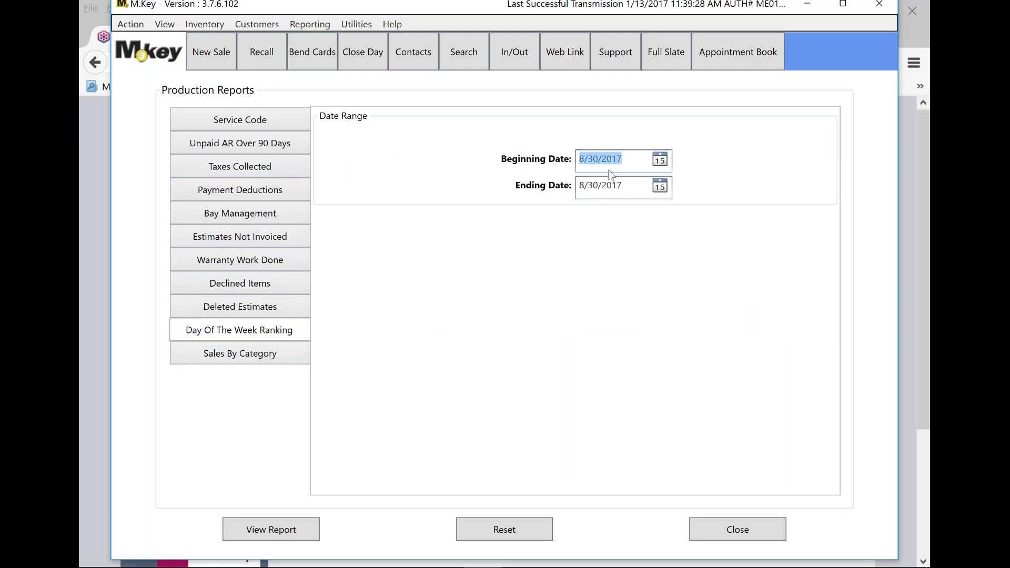
click(620, 157)
text(5)
click(628, 185)
drag(628, 185, 612, 185)
text(15)
- Set the date range to 7/1/2015 through 8/30/2015 and view the Day Of The Week Ranking report
click(657, 161)
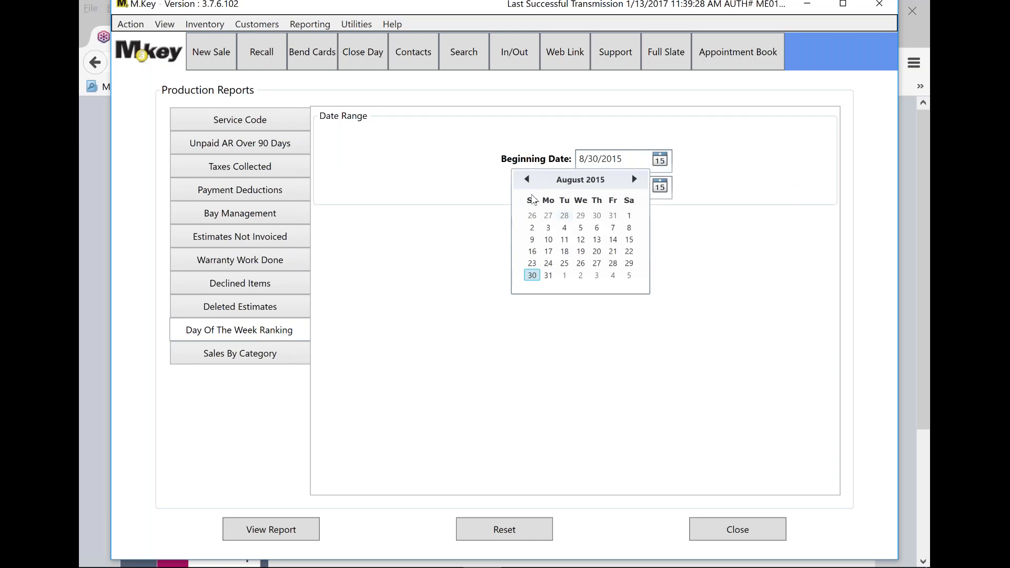
click(526, 179)
click(582, 217)
click(659, 187)
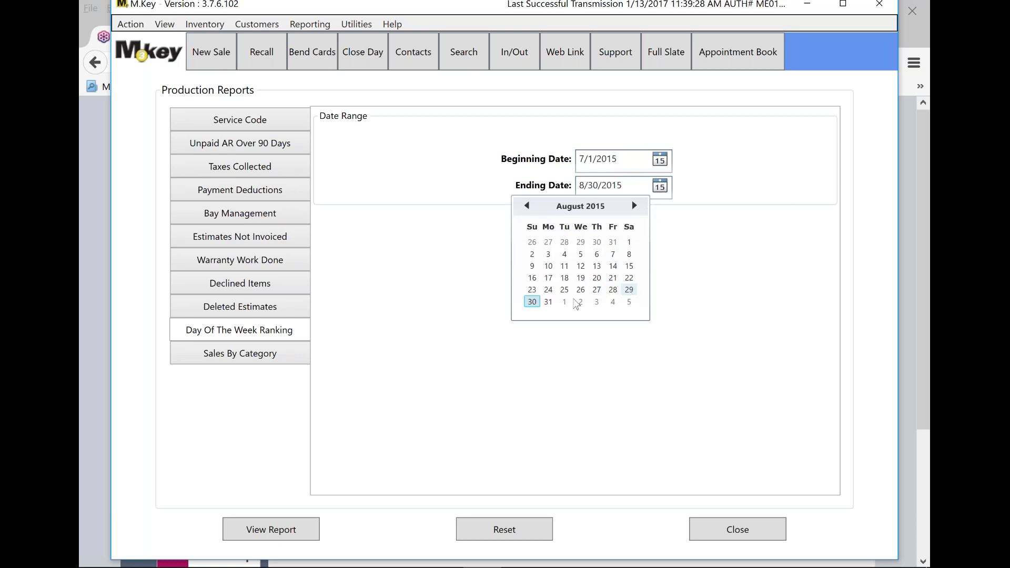
click(532, 302)
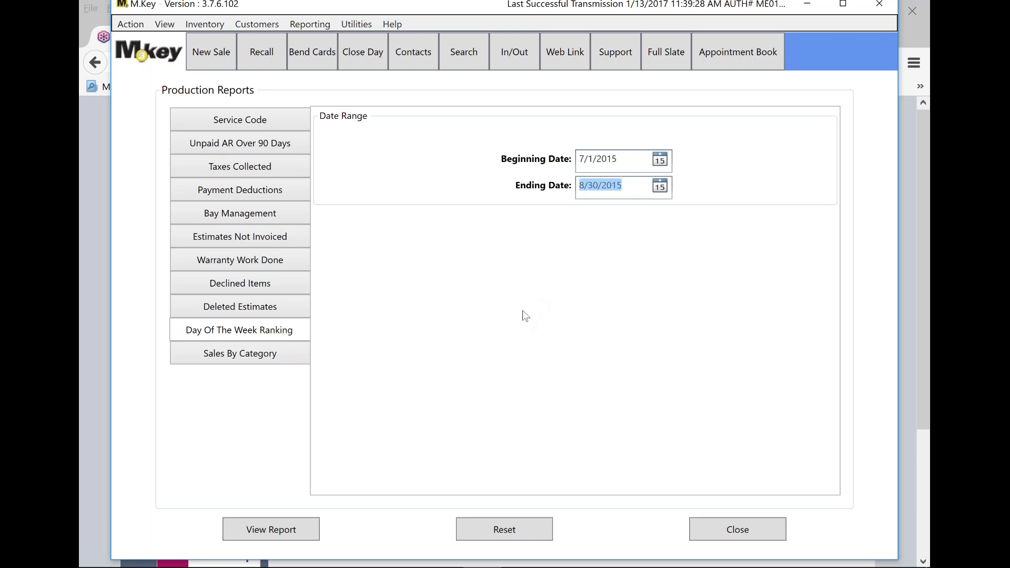
click(281, 534)
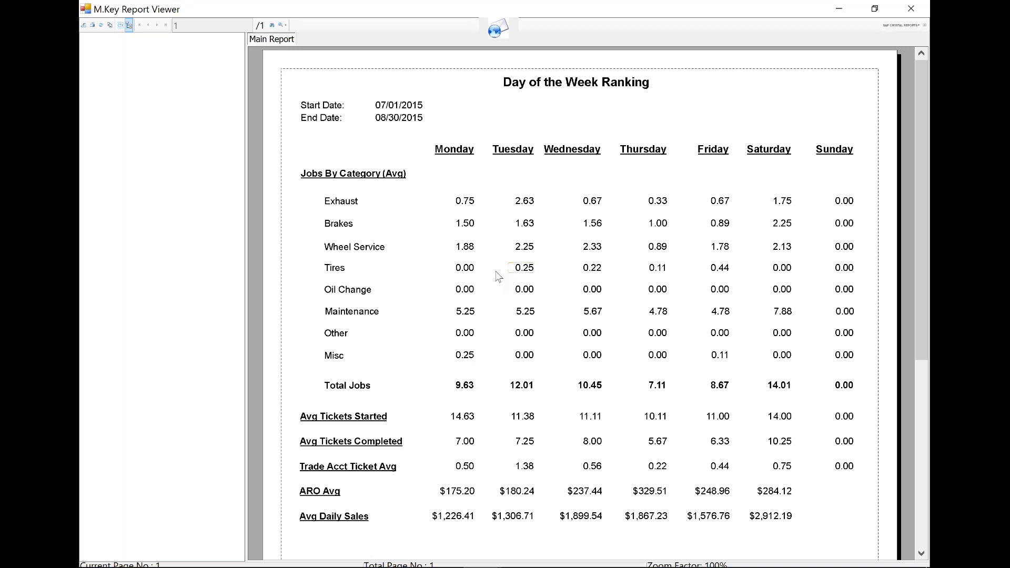
- Review the average tickets, ARO and daily sales per weekday in the Day of the Week Ranking, and close the report
scroll(616, 300, down, 1)
scroll(617, 300, down, 5)
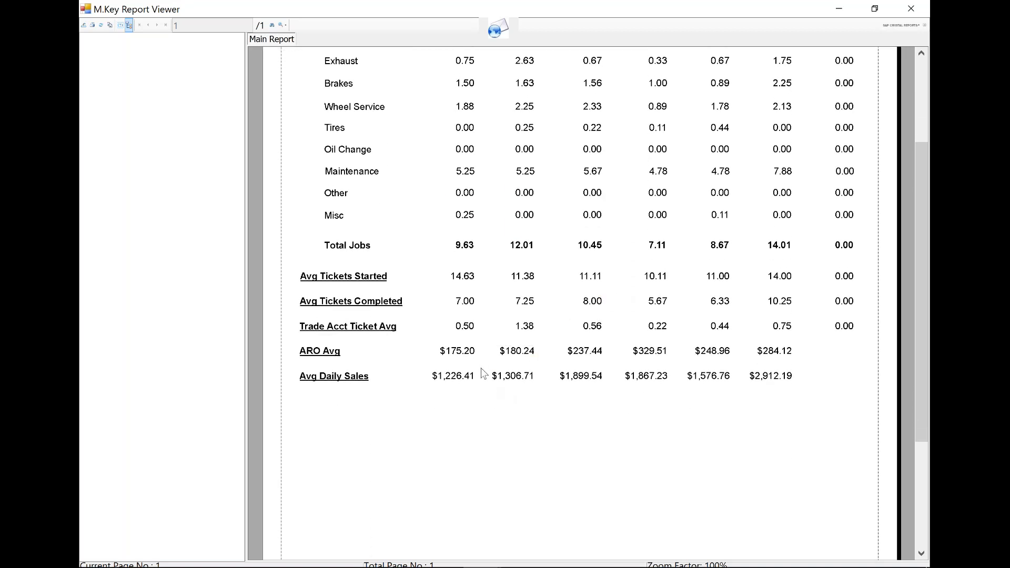
click(774, 357)
click(369, 284)
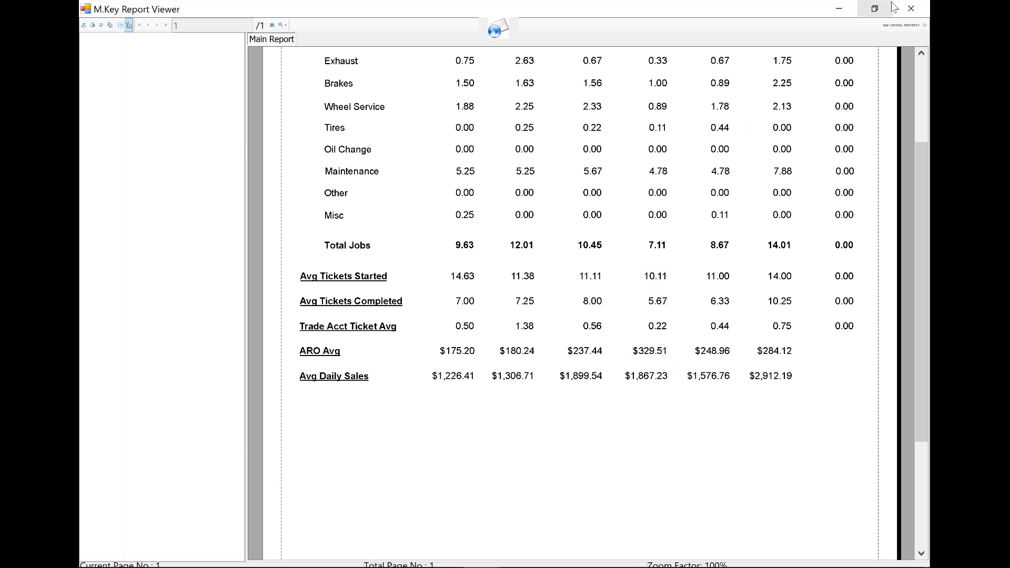
click(910, 8)
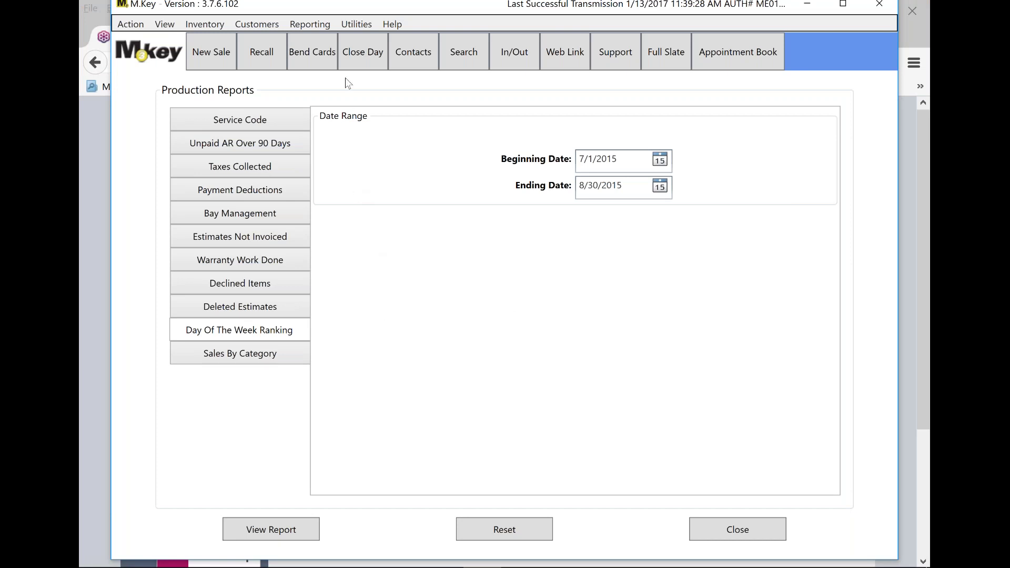
- Open the Reason For Sale miscellaneous report, switch it to By Date Range and change the year of both dates to 2015
click(316, 23)
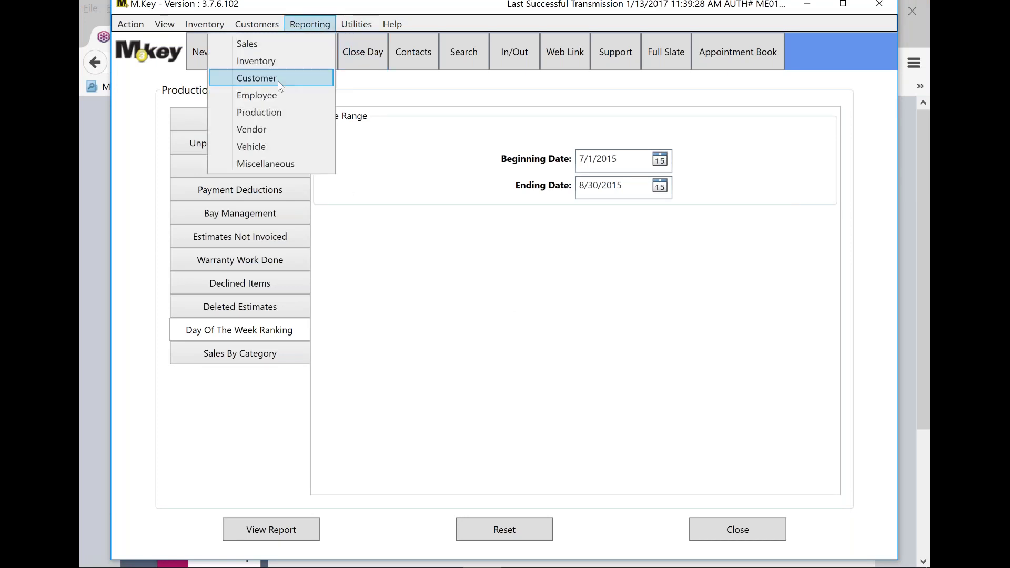
click(271, 164)
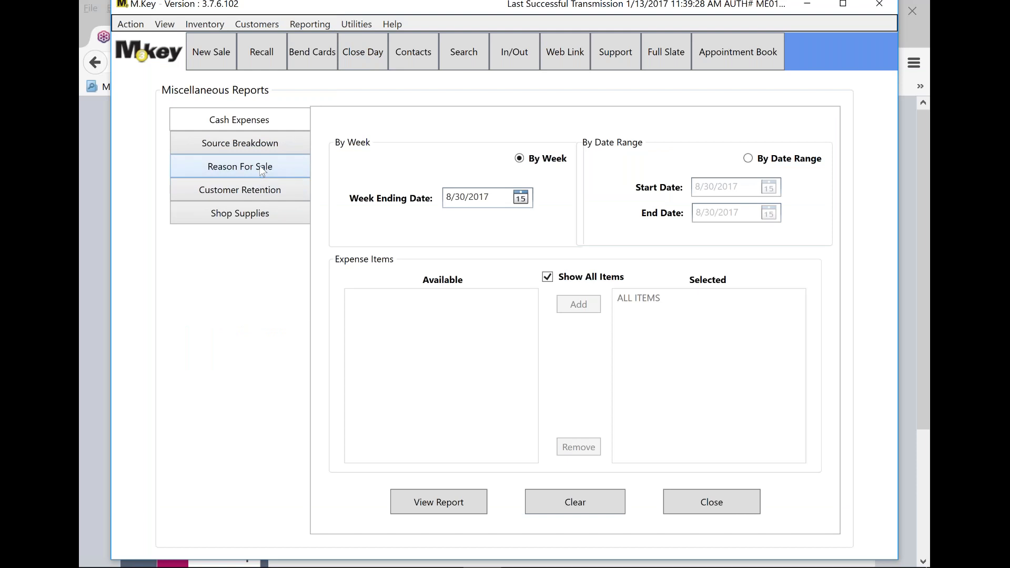
click(260, 165)
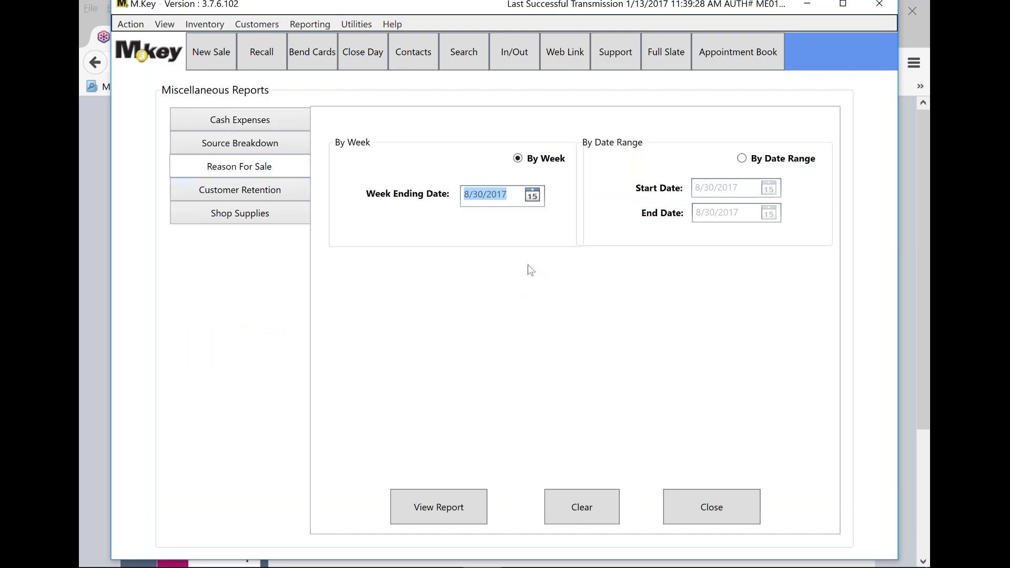
click(741, 159)
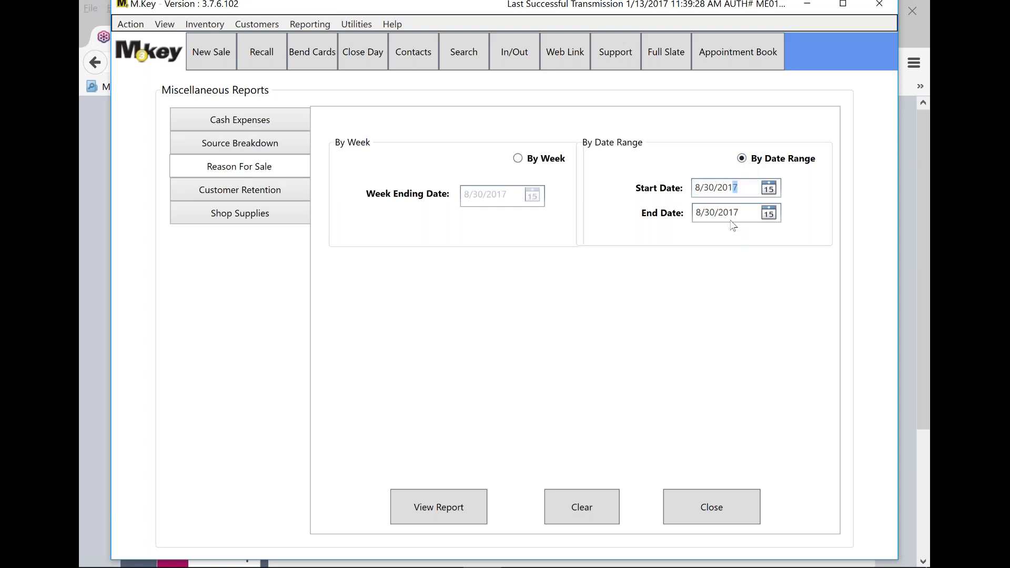
text(1)
key(Tab)
drag(745, 212, 733, 214)
text(5)
- Set the date range to 7/1/2015 through 8/30/2015 and view the Reason For Sale report
click(769, 187)
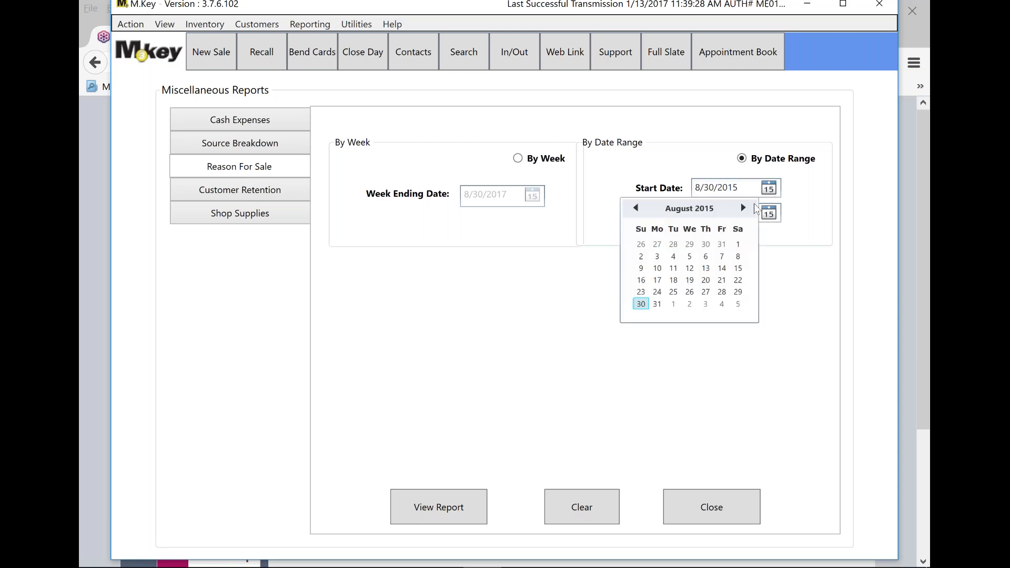
click(635, 208)
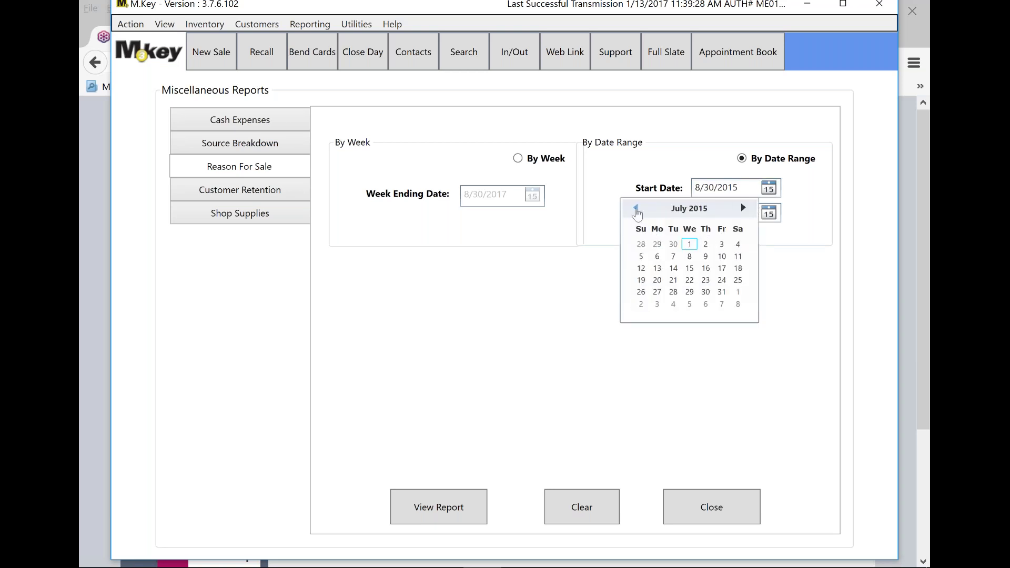
click(689, 244)
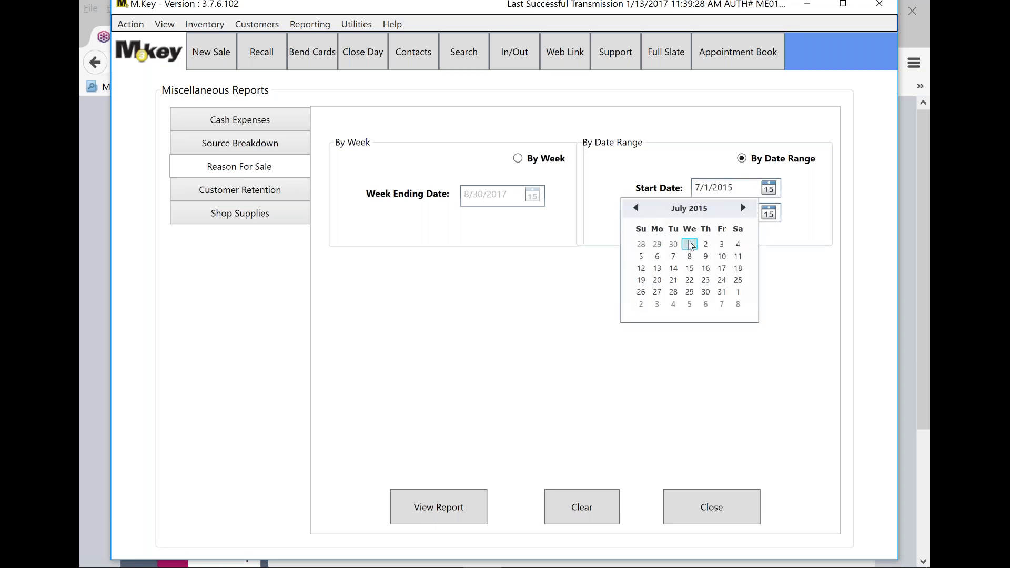
click(769, 213)
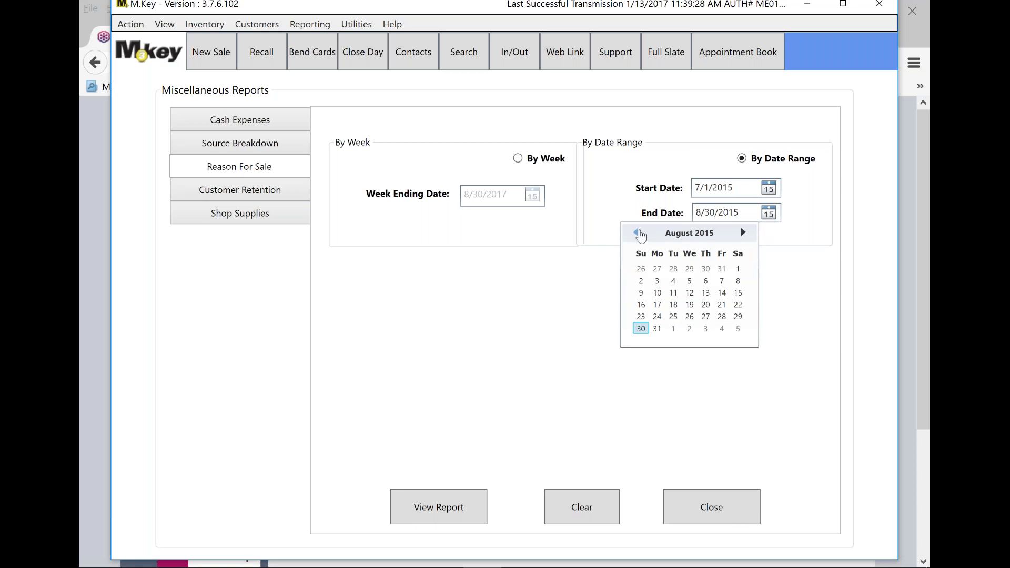
click(640, 328)
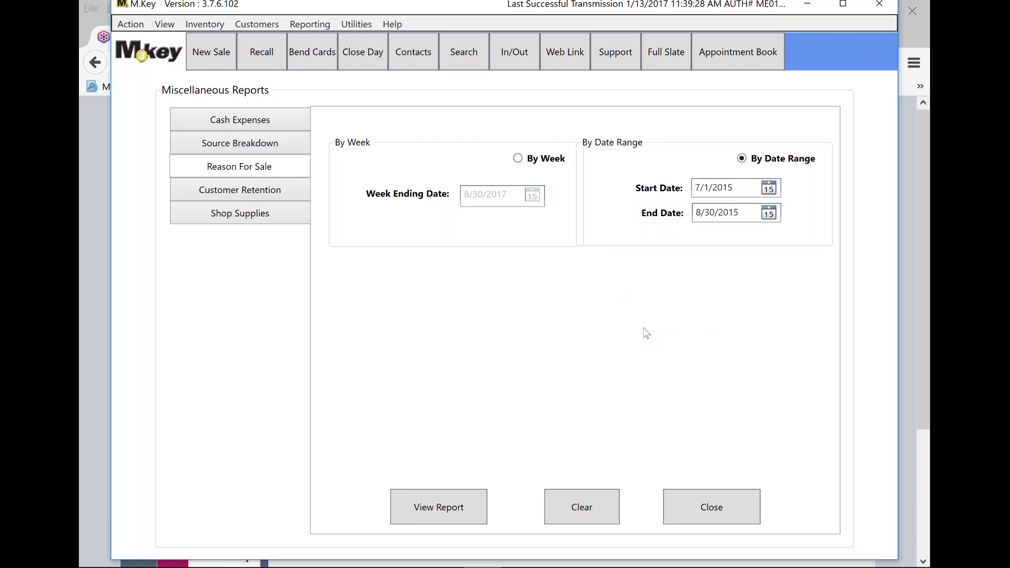
click(441, 513)
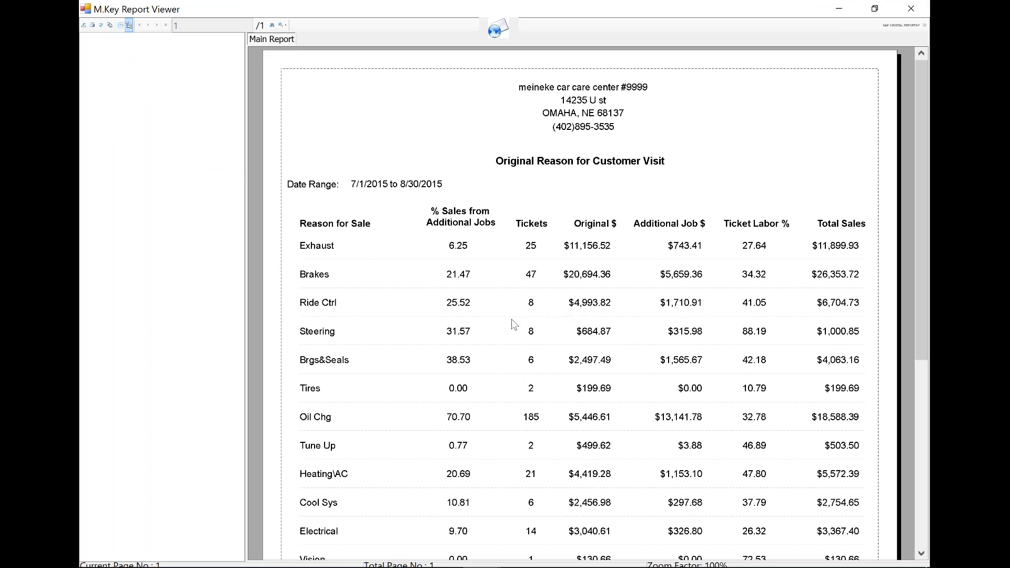
- Examine the original and additional job sales by reason for visit, especially the Oil Chg row, and close the report
scroll(463, 324, down, 3)
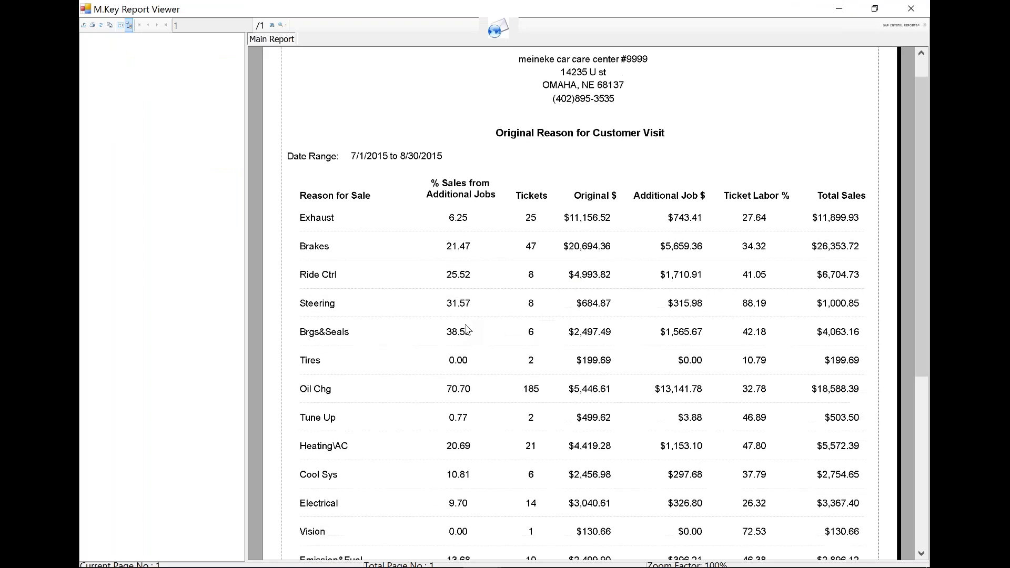
scroll(467, 329, down, 1)
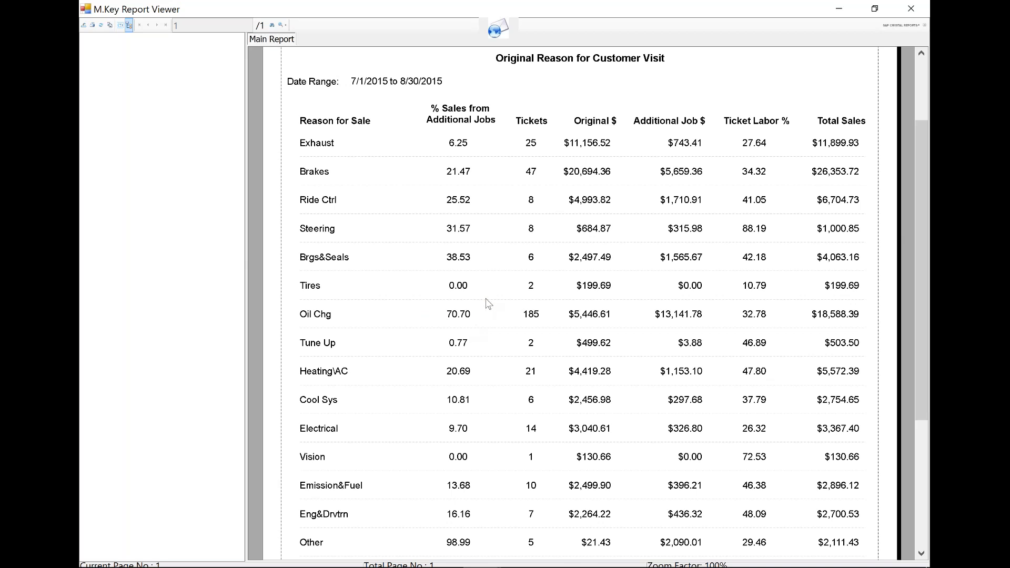
scroll(486, 293, down, 1)
scroll(484, 288, down, 1)
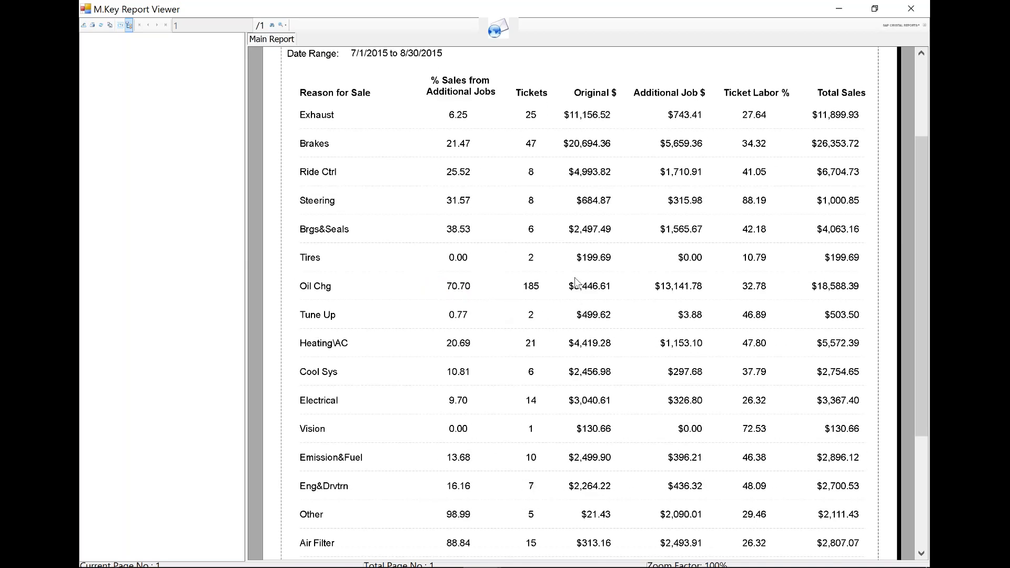
scroll(569, 259, up, 1)
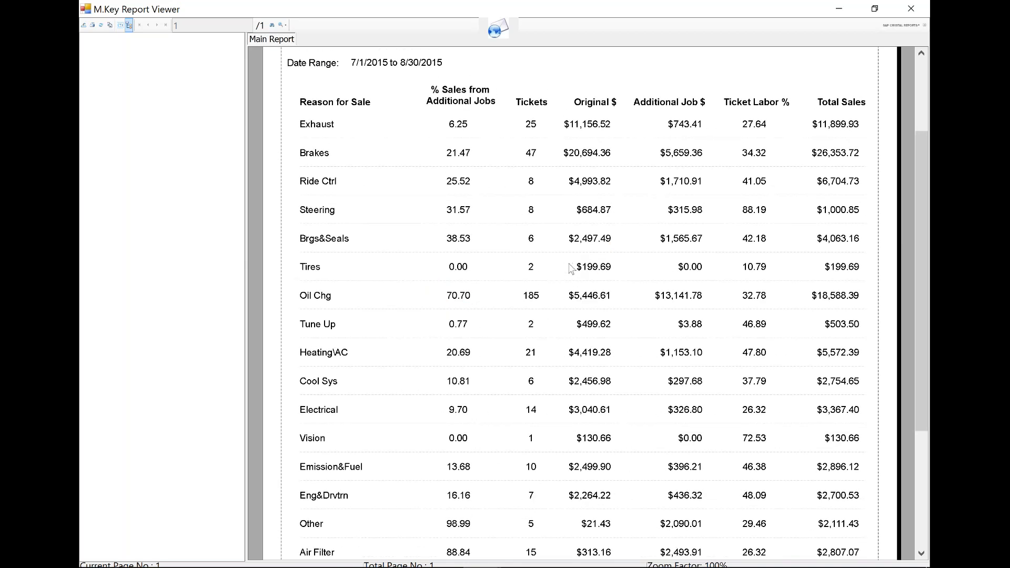
click(589, 298)
scroll(655, 284, down, 1)
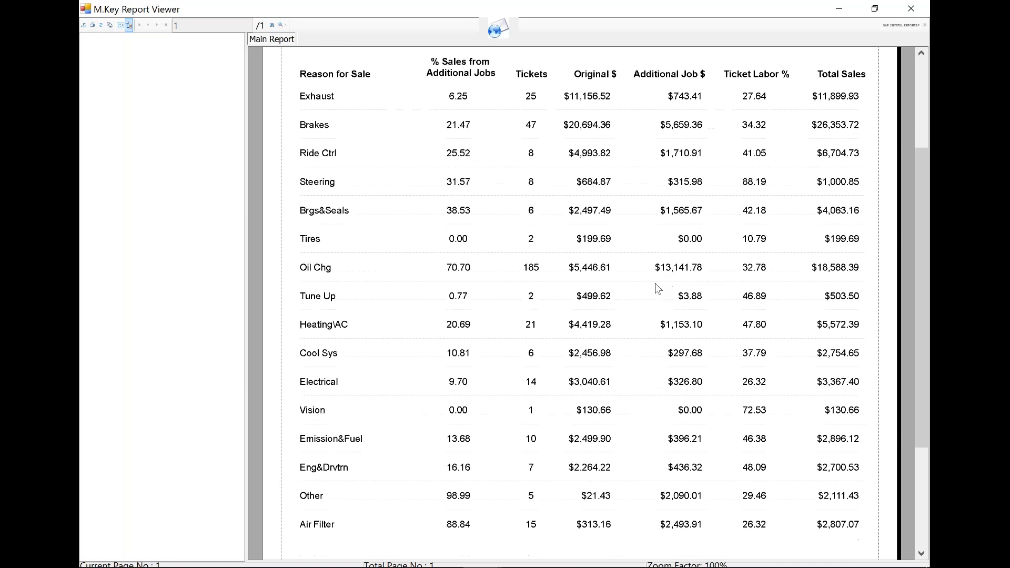
scroll(655, 284, down, 1)
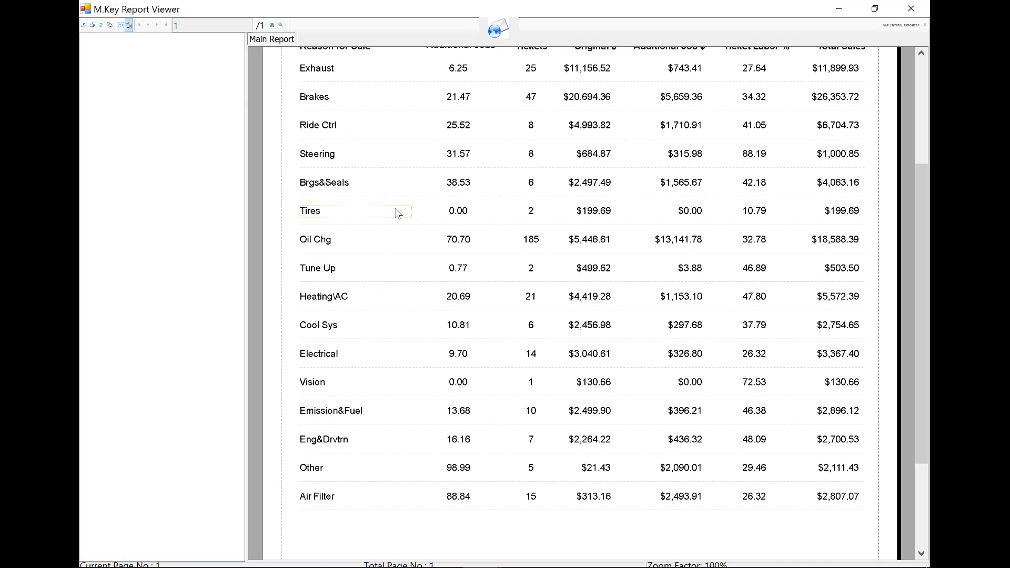
scroll(592, 219, up, 1)
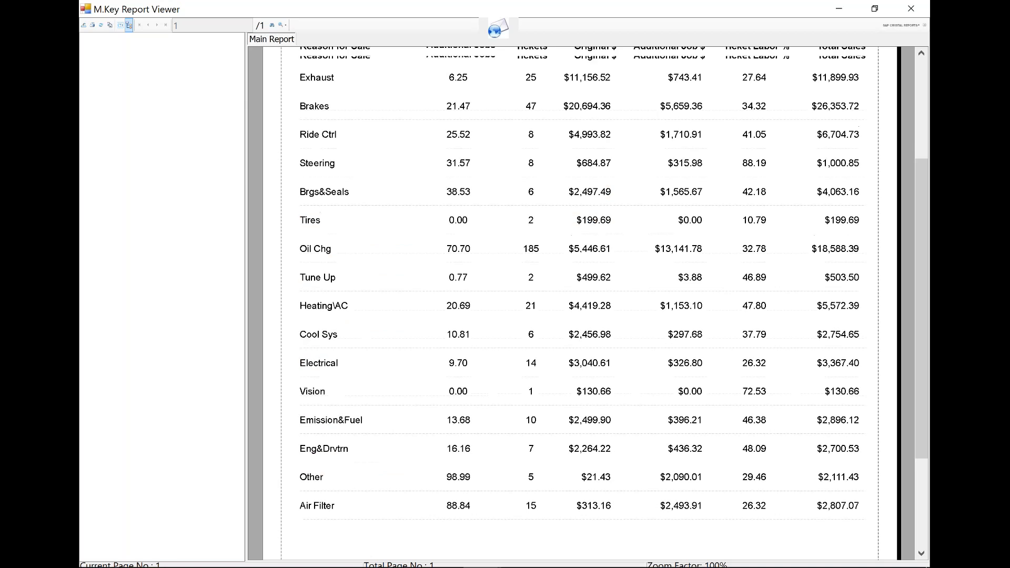
scroll(584, 217, up, 2)
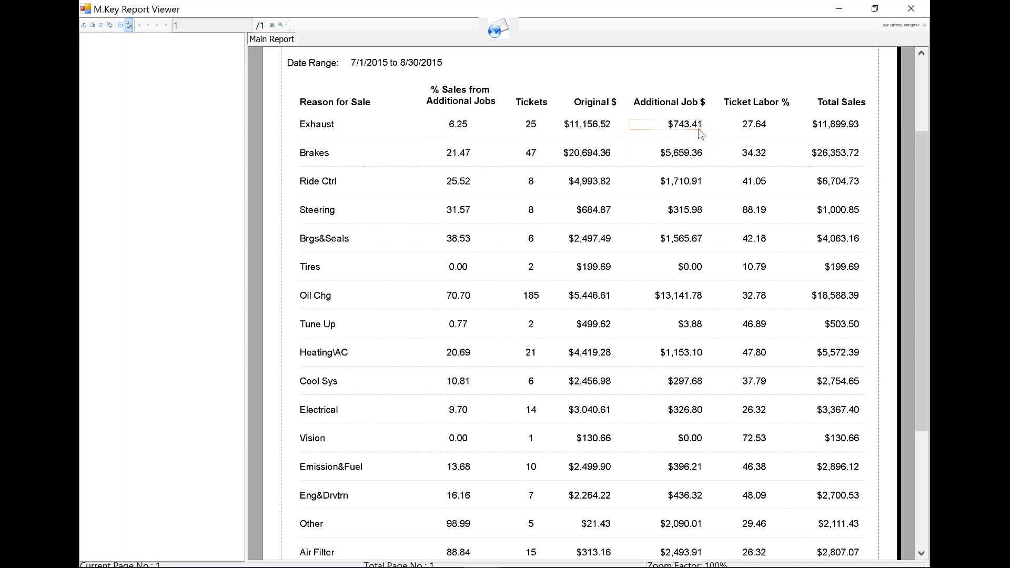
click(911, 11)
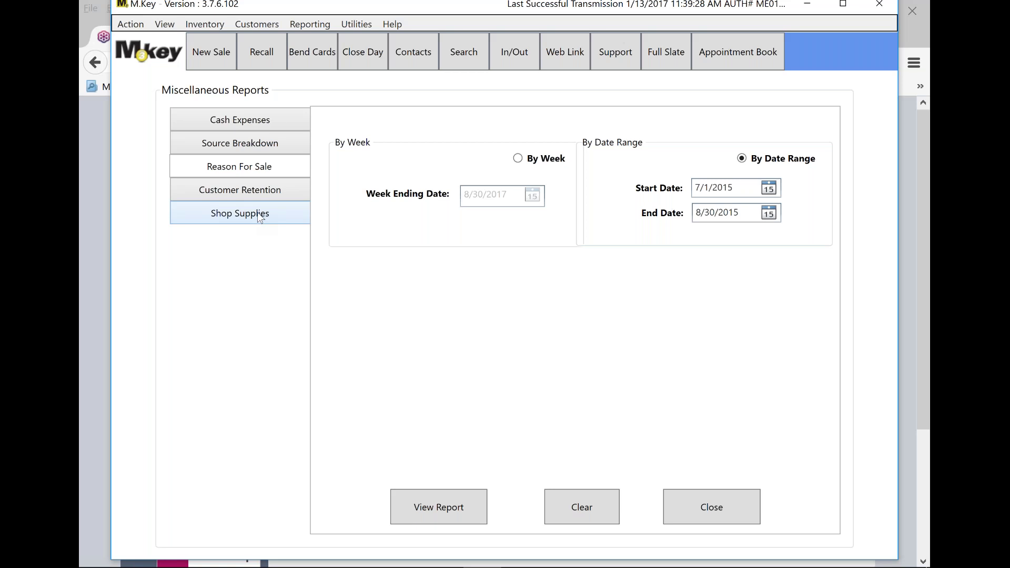
- Run the Shop Supplies miscellaneous report, review the shop supply setup and rates, and close it
click(258, 214)
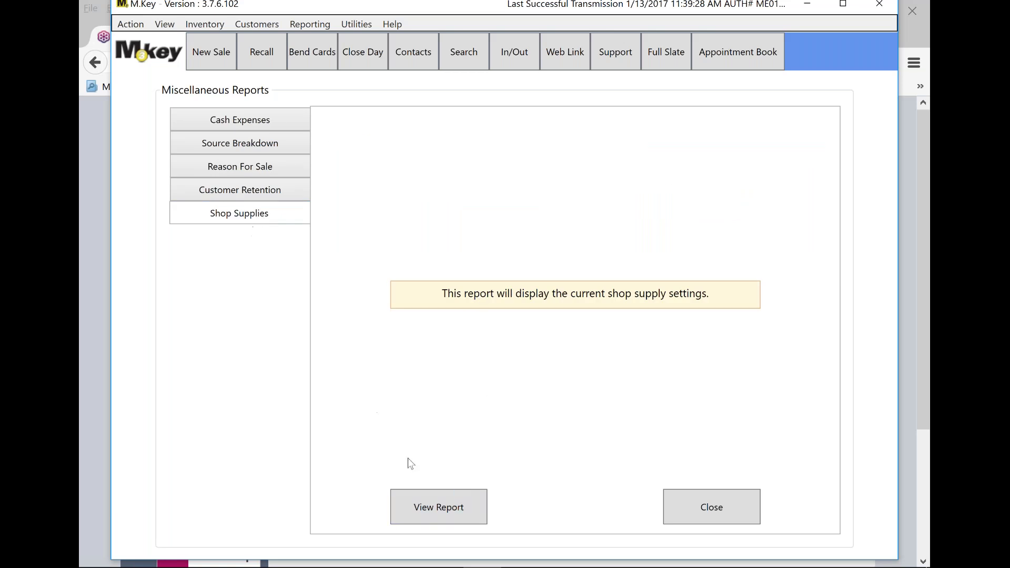
click(435, 506)
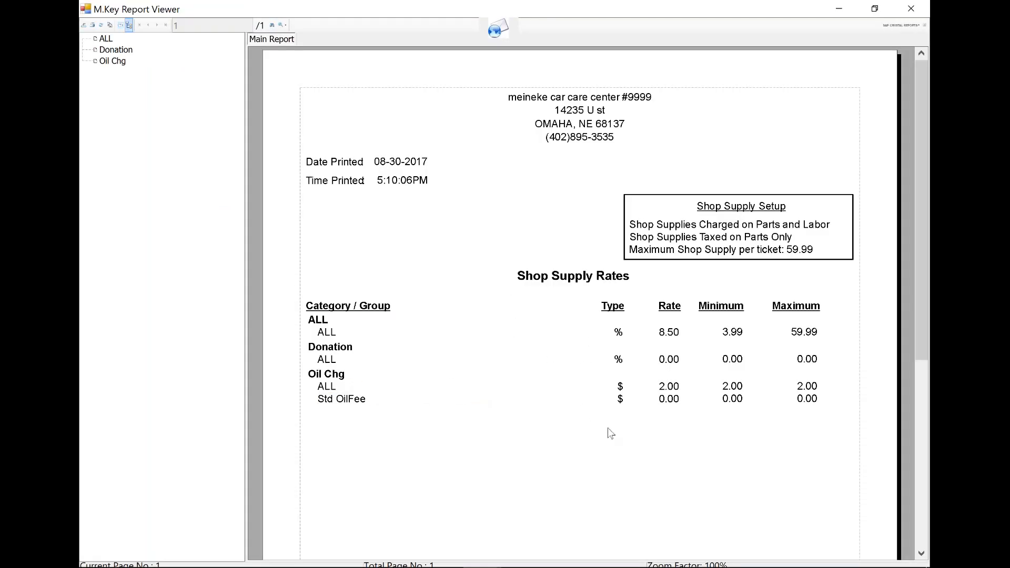
click(700, 242)
click(910, 9)
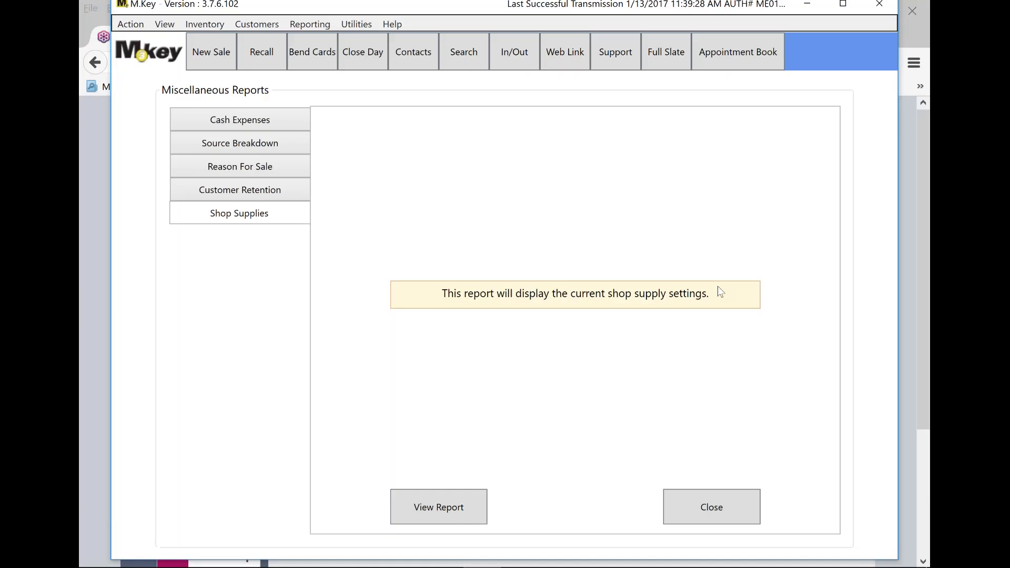